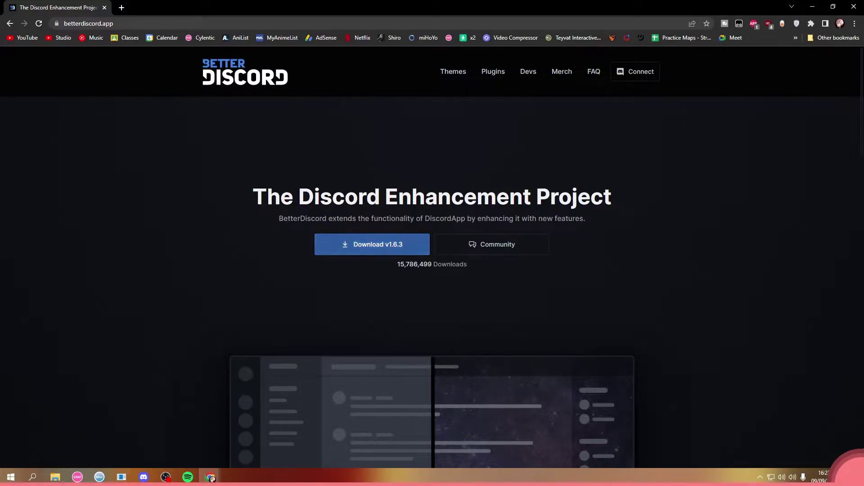
# Download BetterDiscord v1.6.3 and accept the license agreement in its installer
pyautogui.click(372, 244)
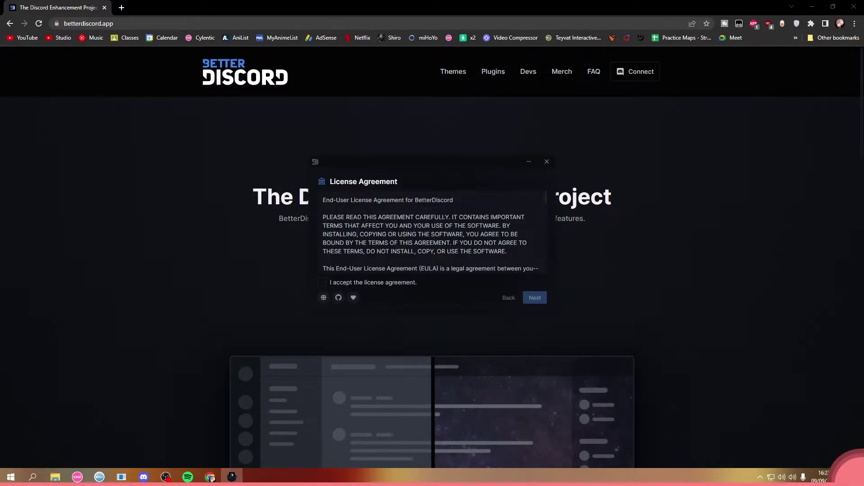
pyautogui.click(322, 282)
pyautogui.click(535, 298)
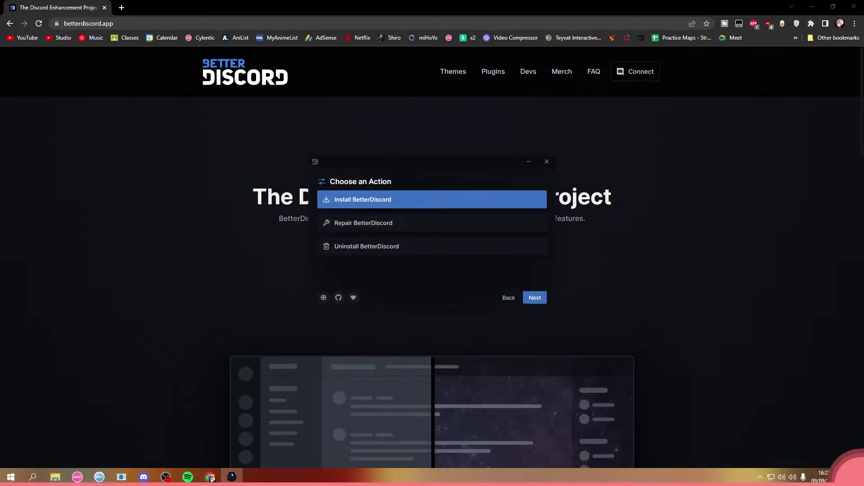
# Install BetterDiscord for Discord Canary and close the installer once it completes
pyautogui.click(535, 297)
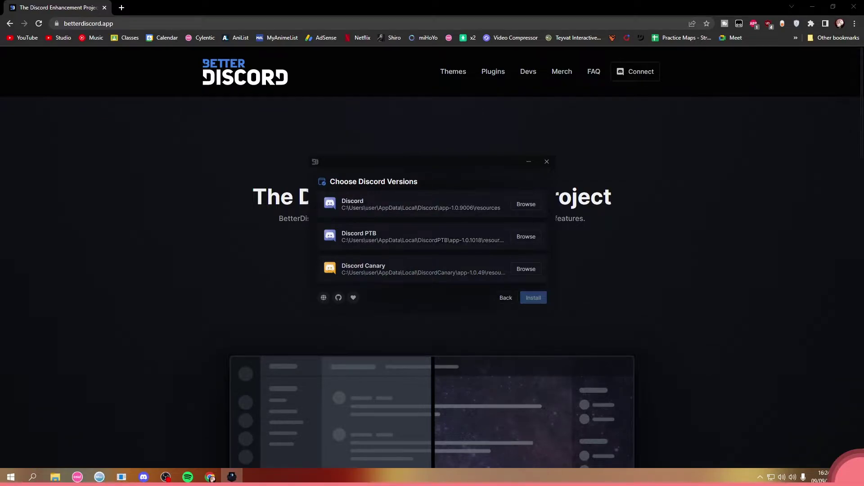
pyautogui.click(424, 268)
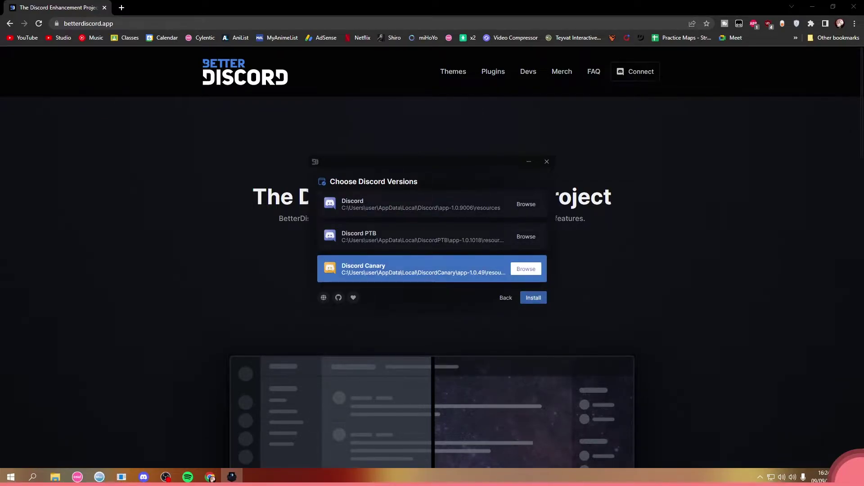
pyautogui.click(533, 297)
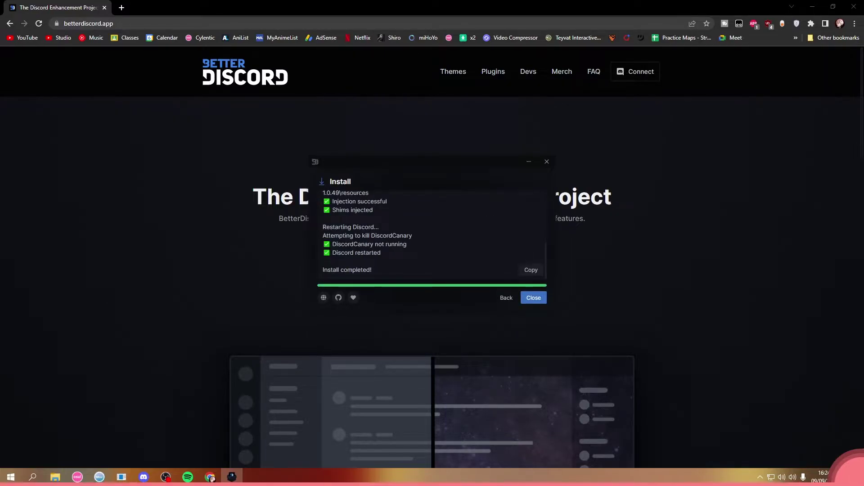
pyautogui.moveTo(332, 253)
pyautogui.mouseDown()
pyautogui.moveTo(381, 253)
pyautogui.moveTo(332, 245)
pyautogui.mouseUp()
pyautogui.click(400, 251)
pyautogui.click(405, 257)
pyautogui.click(534, 298)
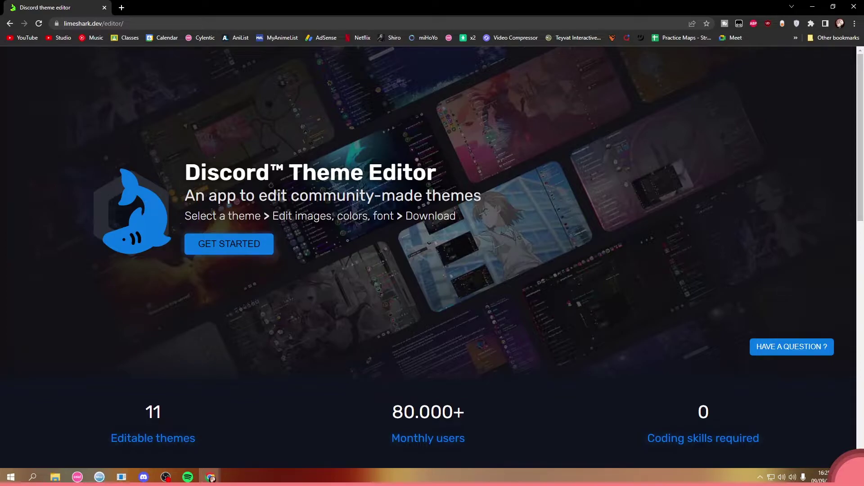
# Start the Discord Theme Editor and look through its gallery of editable themes
pyautogui.click(229, 244)
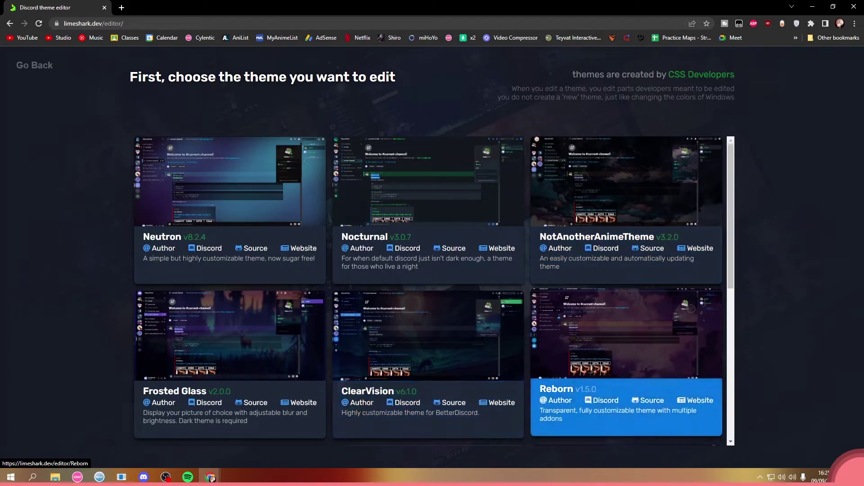
pyautogui.scroll(-5, 626, 360)
pyautogui.scroll(5, 626, 360)
pyautogui.scroll(-3, 625, 315)
pyautogui.scroll(3, 626, 315)
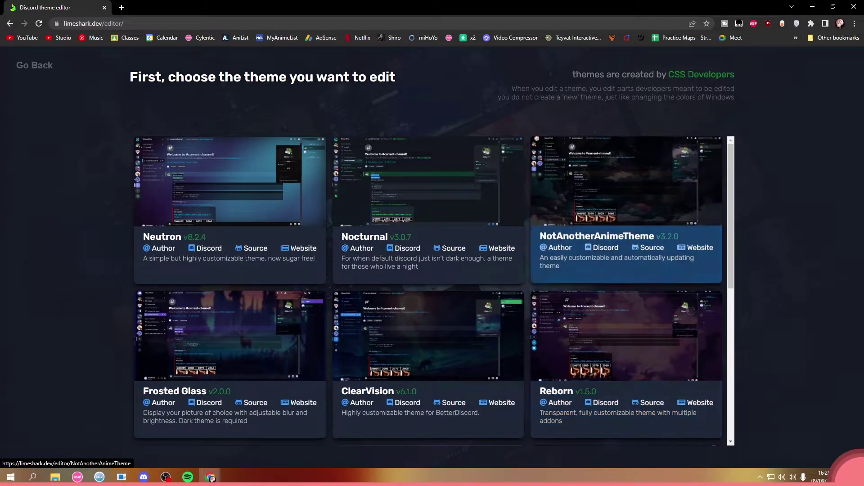
pyautogui.scroll(-1, 230, 265)
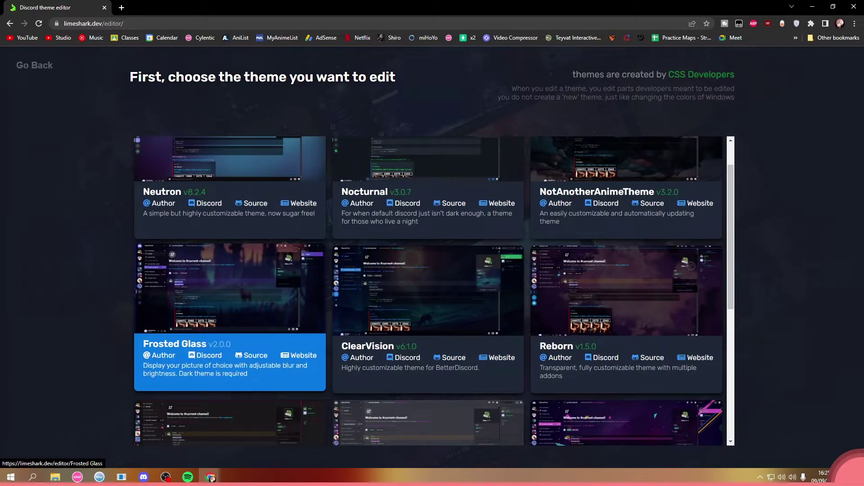
pyautogui.scroll(-2, 229, 279)
pyautogui.scroll(3, 230, 252)
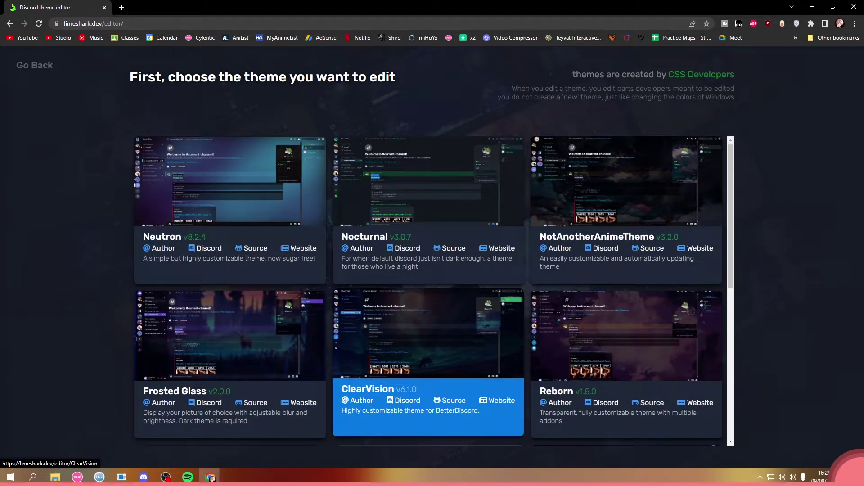
# Open the ClearVision theme in its own editor, look through its image settings and close it
pyautogui.click(428, 419)
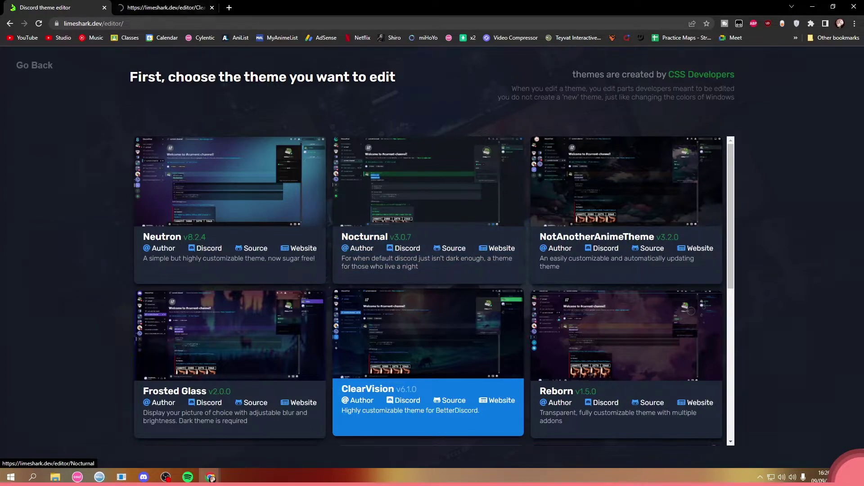
pyautogui.scroll(-20, 90, 271)
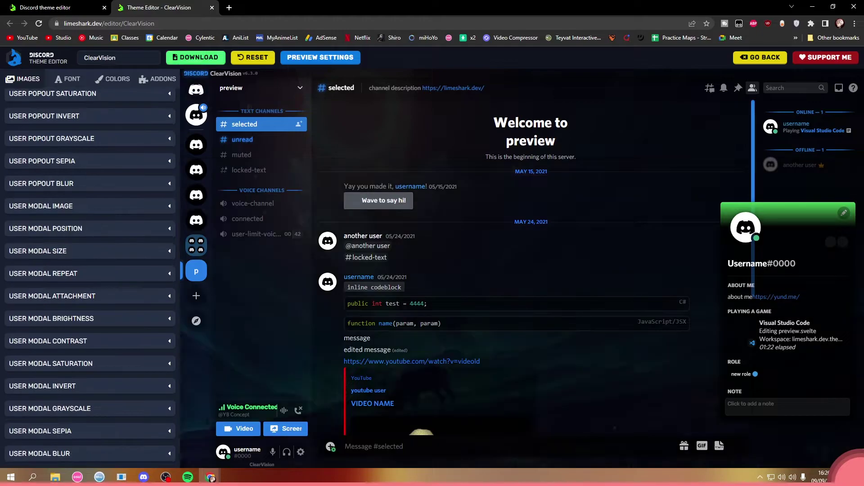
pyautogui.scroll(15, 90, 270)
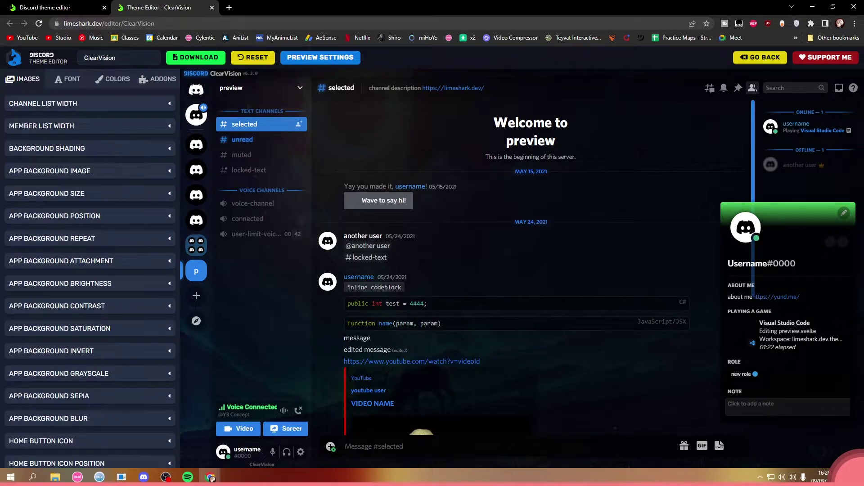
pyautogui.click(212, 8)
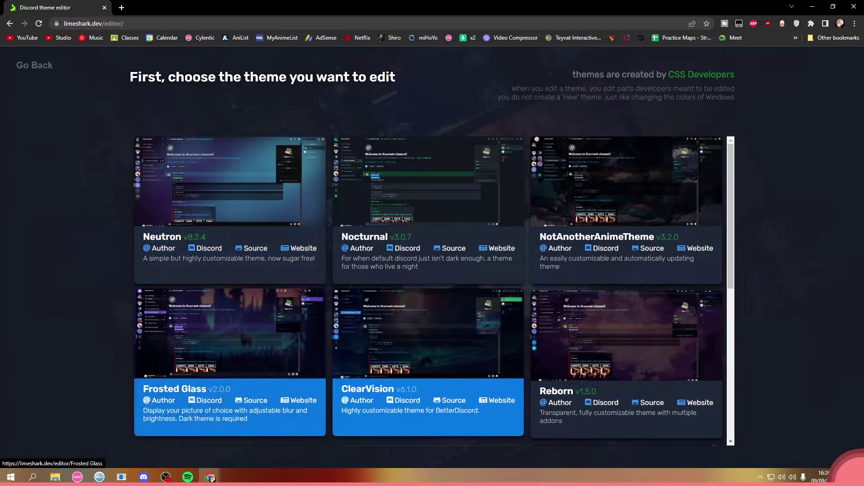
# Open the Frosted Glass theme and use the Suisei Hoshimachi sky wallpaper from the computer as background image, blurred to 24
pyautogui.click(229, 405)
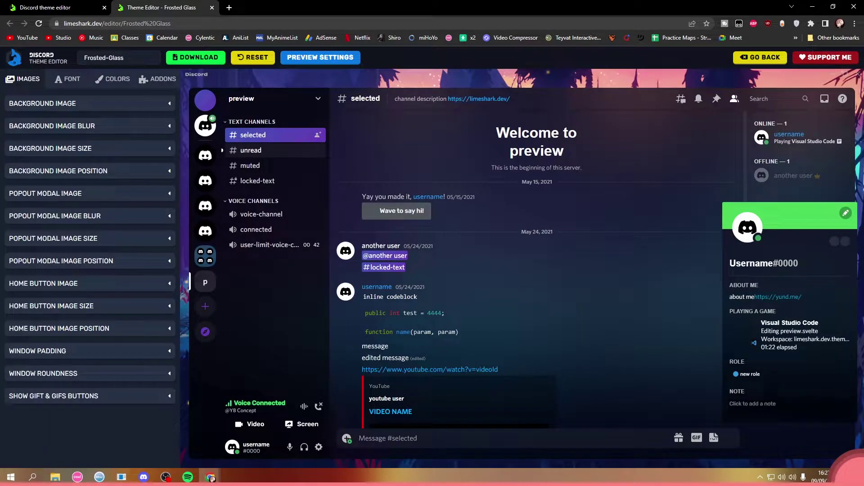
pyautogui.click(90, 103)
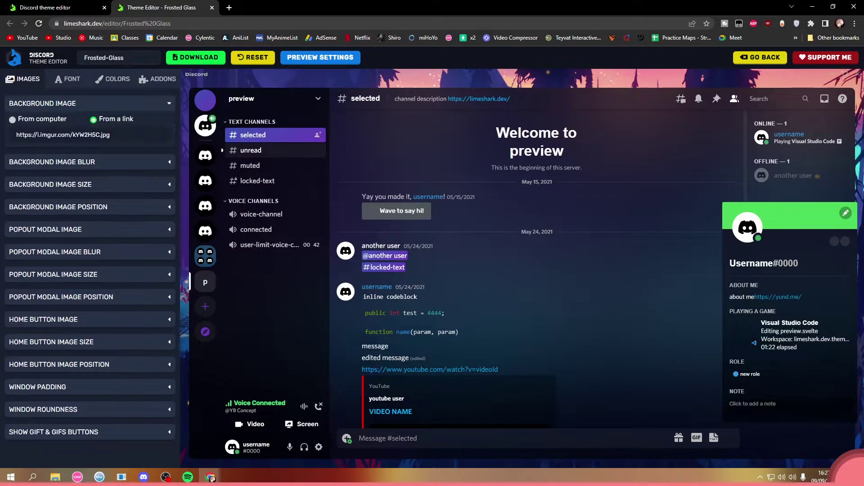
pyautogui.click(38, 119)
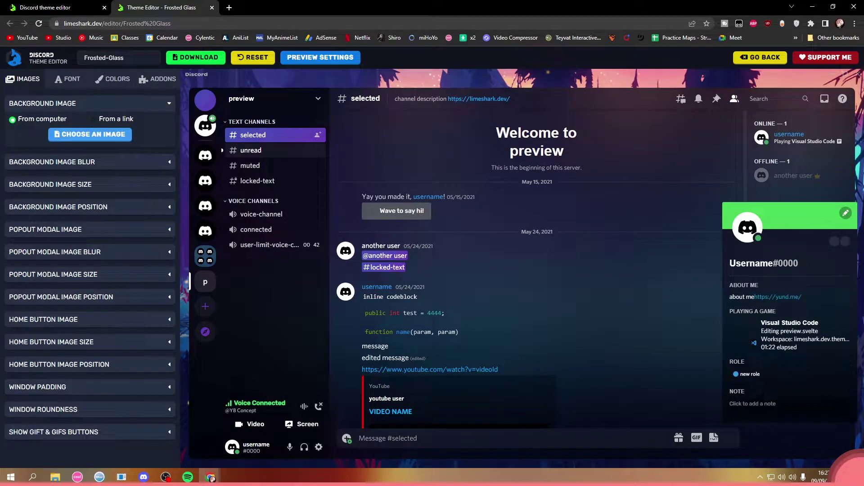
pyautogui.click(90, 134)
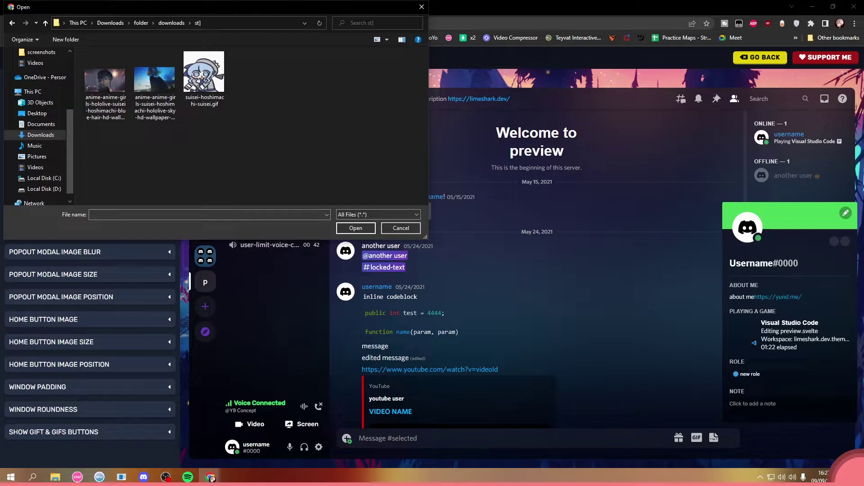
pyautogui.doubleClick(155, 81)
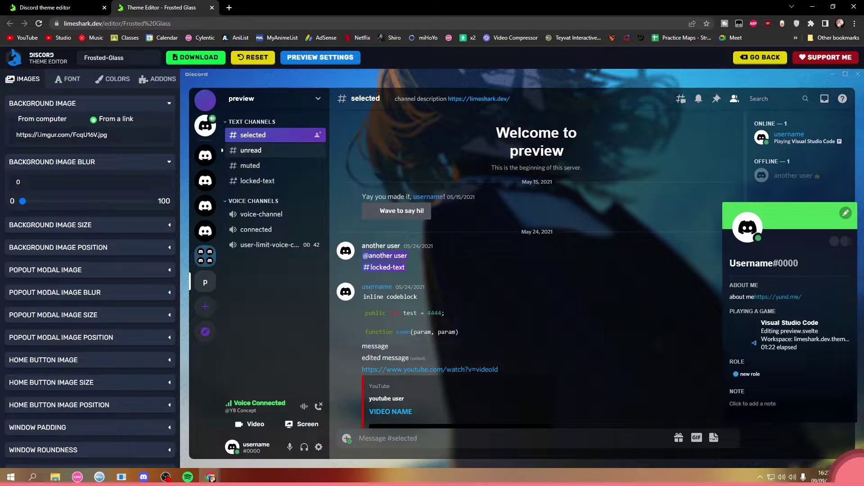
pyautogui.moveTo(22, 201); pyautogui.dragTo(53, 202)
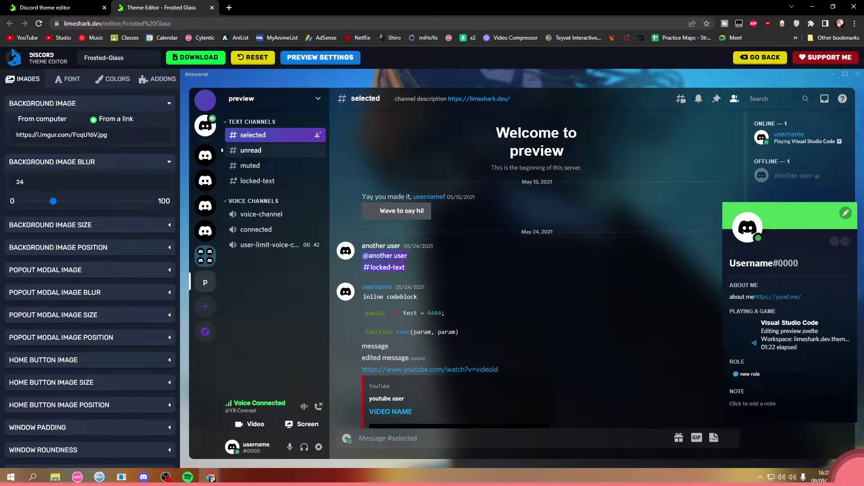
# Replace the background image with the Suisei Hoshimachi blue-hair wallpaper from the computer and reduce the background blur
pyautogui.click(12, 119)
pyautogui.click(74, 135)
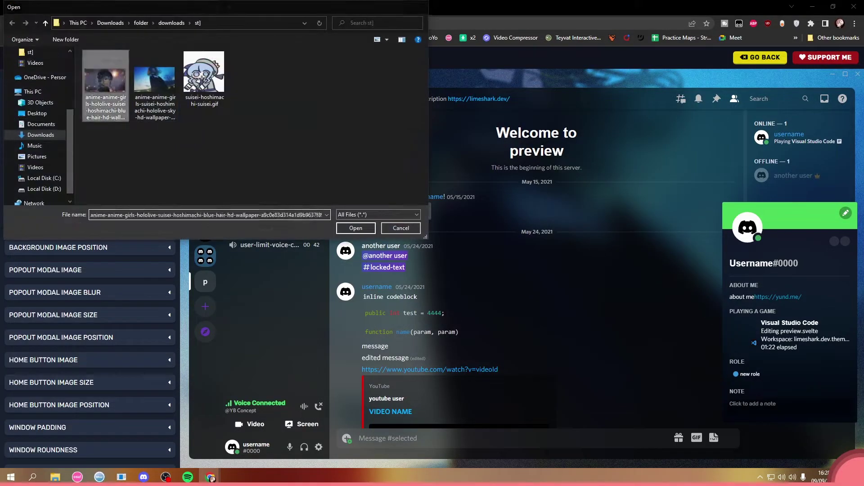
pyautogui.doubleClick(105, 85)
pyautogui.moveTo(53, 201); pyautogui.dragTo(36, 201)
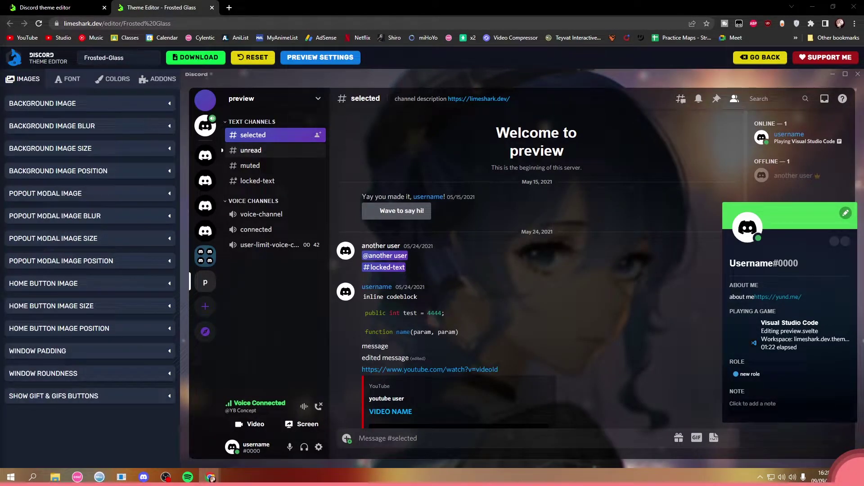
# Expand the popout modal image settings and set the home button image to suisei-hoshimachi-suisei.gif from the computer
pyautogui.click(90, 194)
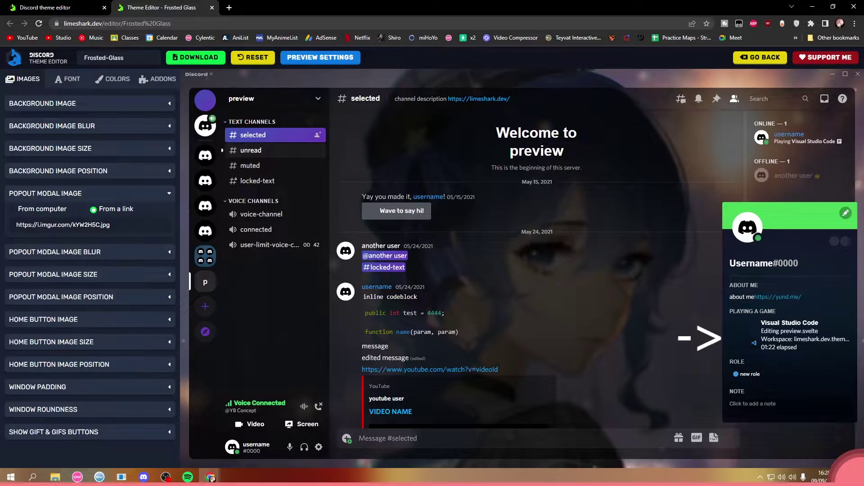
pyautogui.click(90, 320)
pyautogui.scroll(-1, 90, 324)
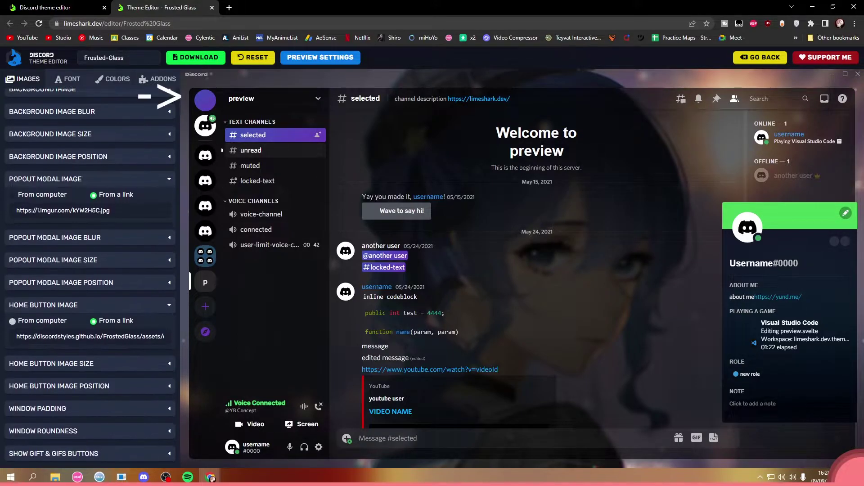
pyautogui.click(42, 321)
pyautogui.click(90, 336)
pyautogui.click(93, 336)
pyautogui.doubleClick(193, 77)
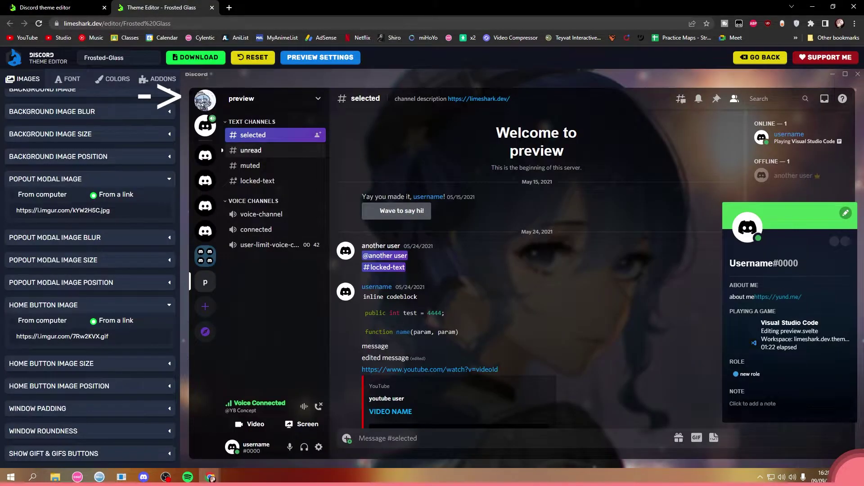
# Try the Display all image option for the home button image size, then go back to Cover all space
pyautogui.click(90, 364)
pyautogui.scroll(-1, 90, 369)
pyautogui.click(90, 359)
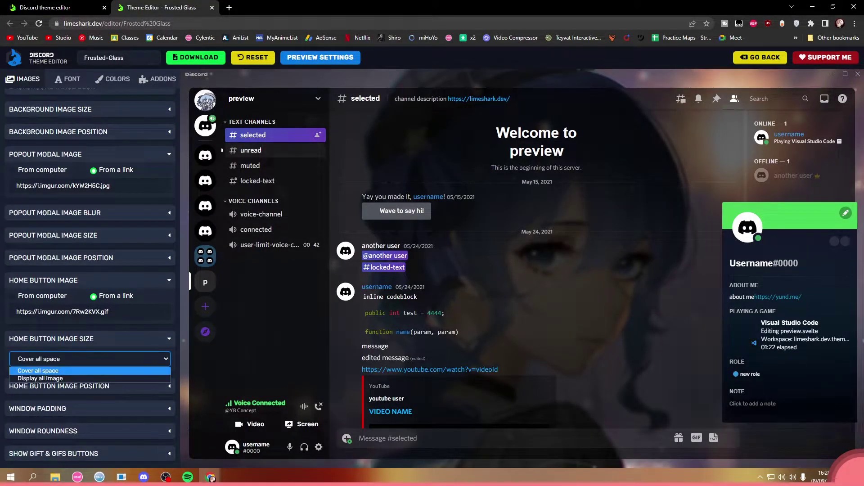
pyautogui.click(90, 379)
pyautogui.click(90, 359)
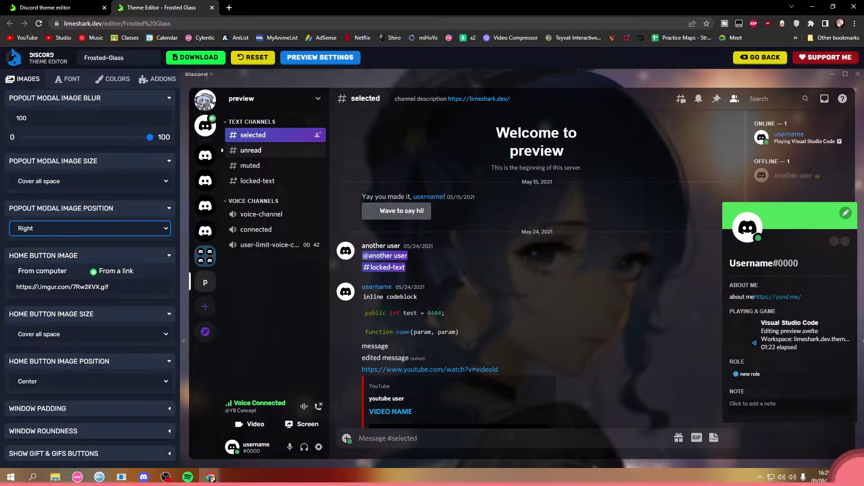
# Set the window padding to 6 and the window roundness to 11
pyautogui.click(90, 409)
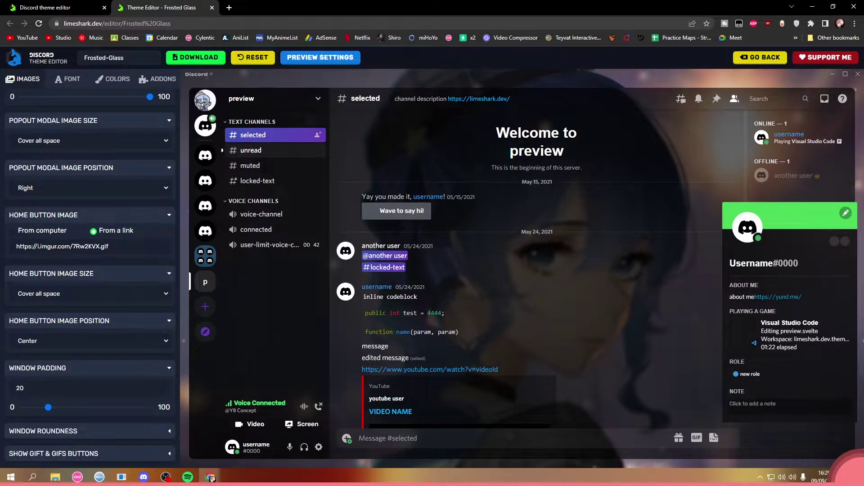
pyautogui.moveTo(48, 407); pyautogui.dragTo(77, 407)
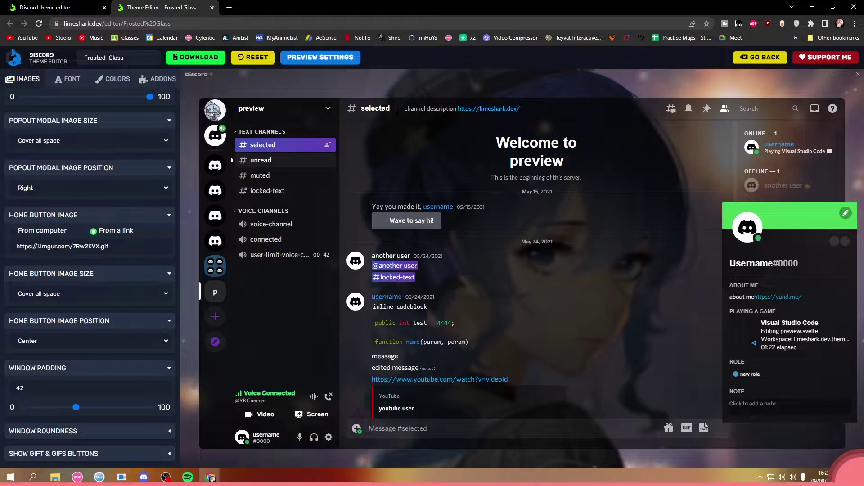
pyautogui.moveTo(76, 407); pyautogui.dragTo(108, 407)
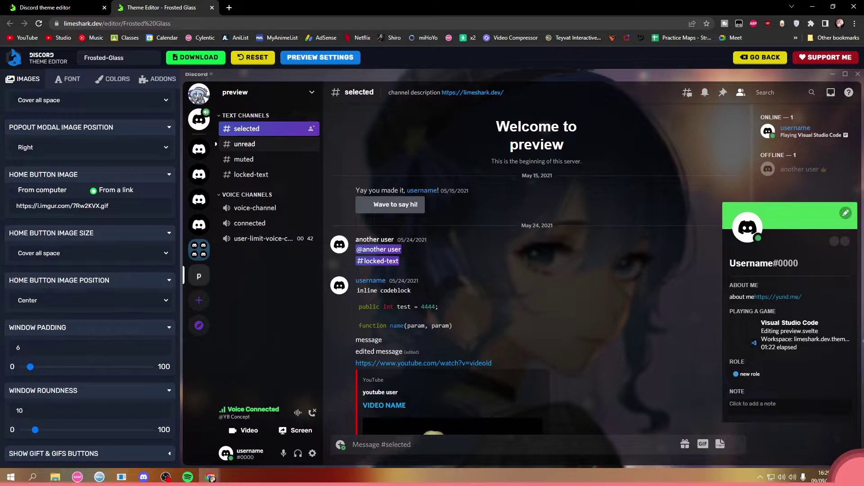
pyautogui.moveTo(36, 430); pyautogui.dragTo(137, 430)
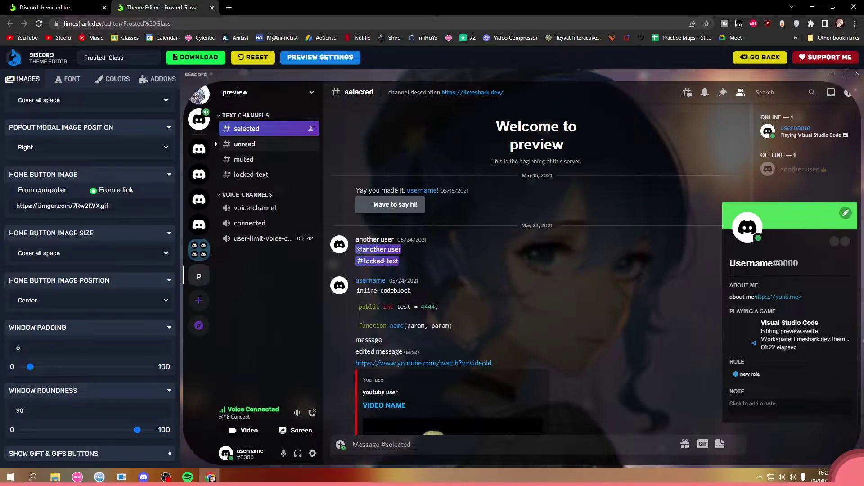
pyautogui.moveTo(137, 430); pyautogui.dragTo(37, 430)
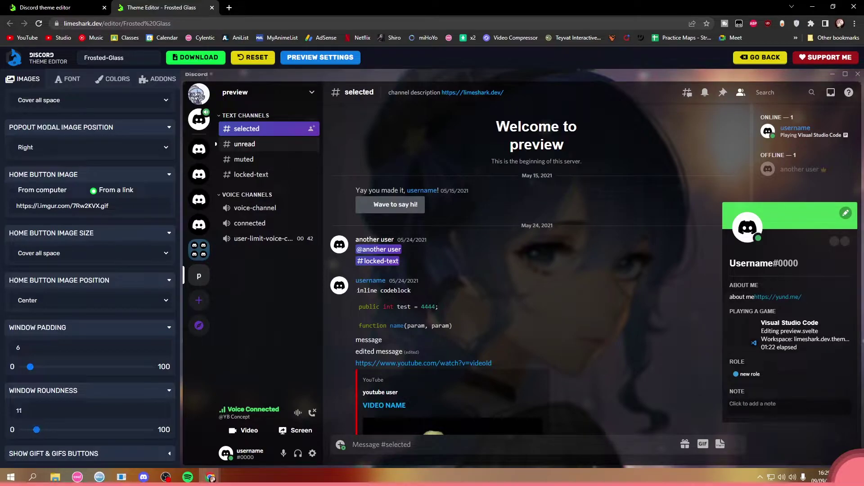
# Set the theme's computer-installed font to Louis George Cafe
pyautogui.click(68, 79)
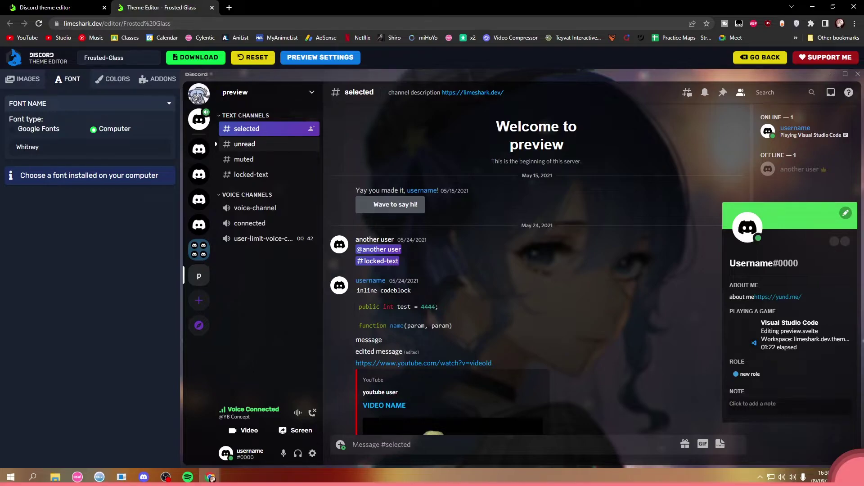
pyautogui.doubleClick(28, 148)
pyautogui.press('BackSpace')
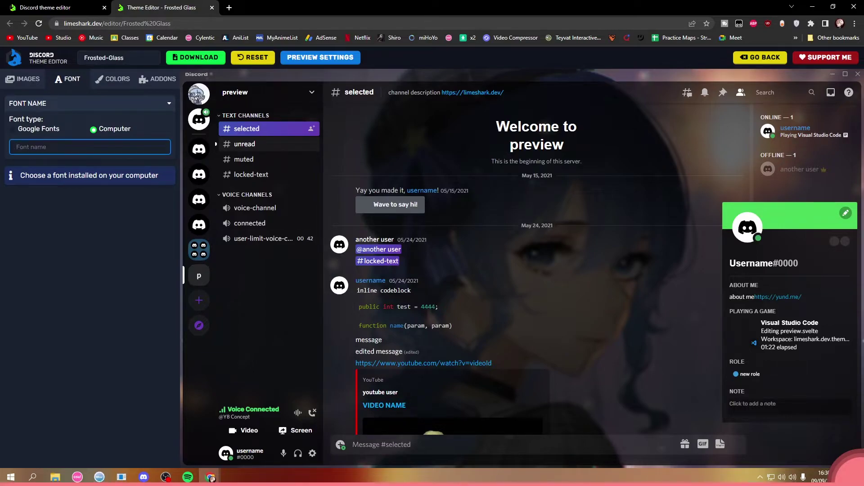
pyautogui.write('Louis ')
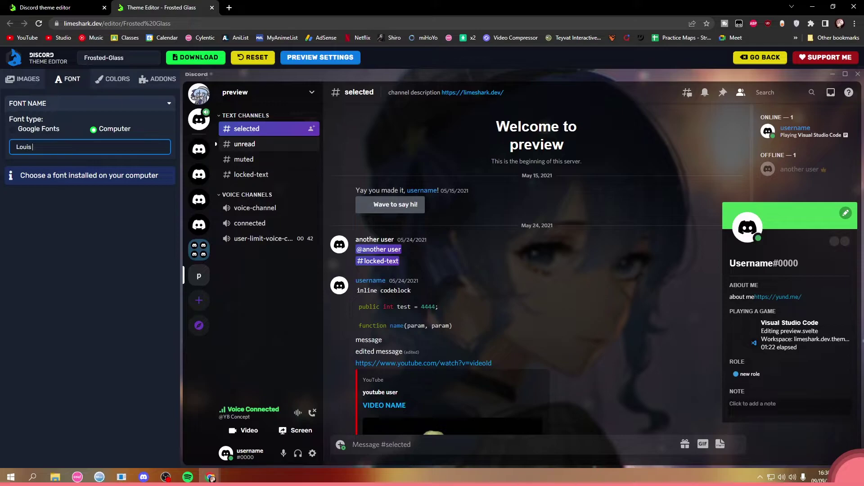
pyautogui.write('George Cafe')
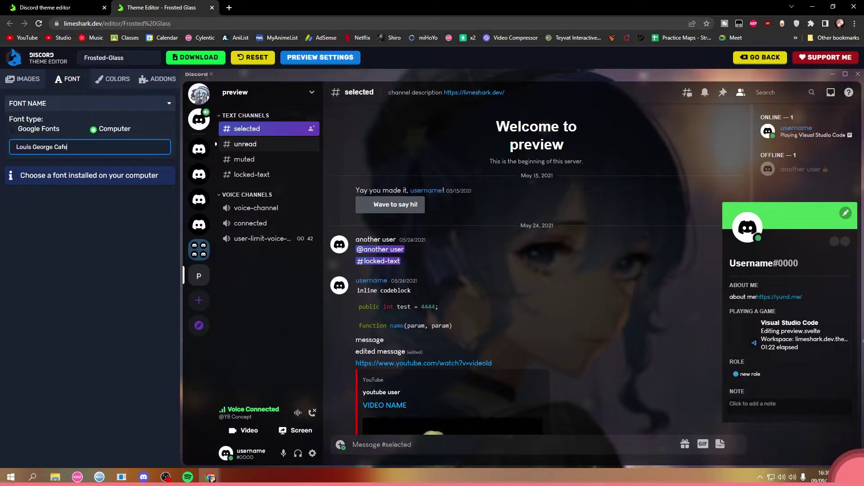
# Set the server list brightness in the color settings to 0.65
pyautogui.click(112, 79)
pyautogui.click(90, 103)
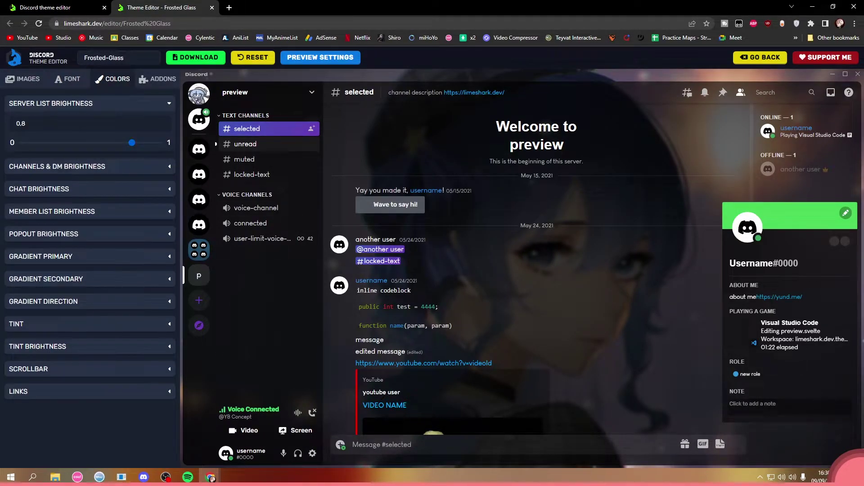
pyautogui.moveTo(132, 143); pyautogui.dragTo(111, 142)
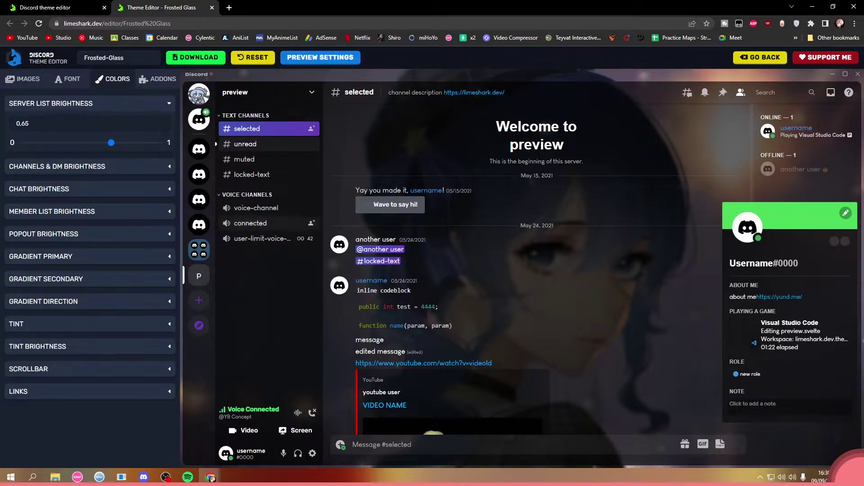
pyautogui.click(90, 166)
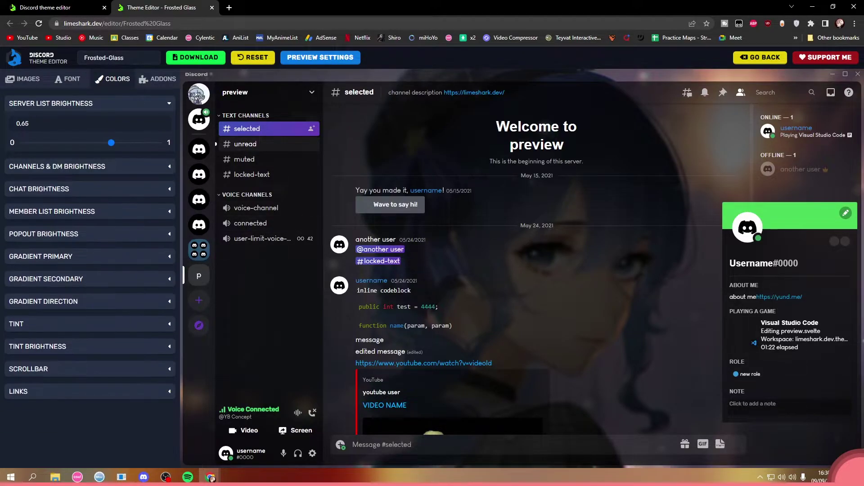
# Collapse the server list brightness settings and raise the member list brightness slightly
pyautogui.click(90, 103)
pyautogui.click(91, 149)
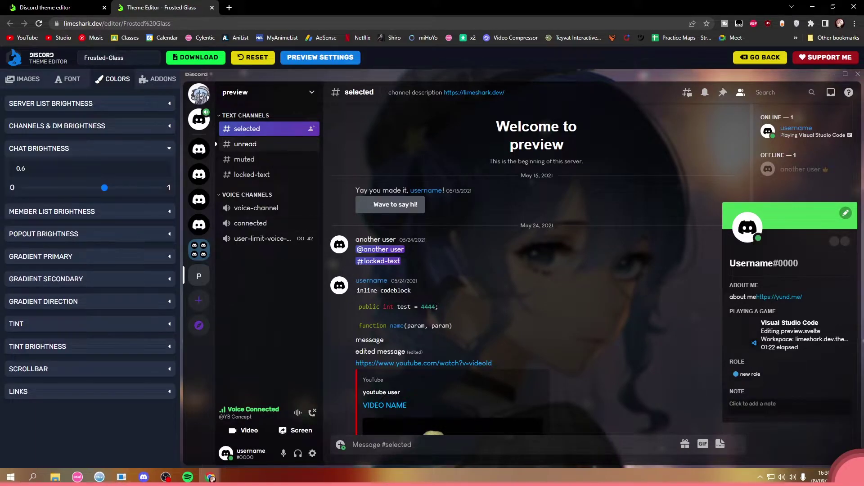
pyautogui.click(90, 211)
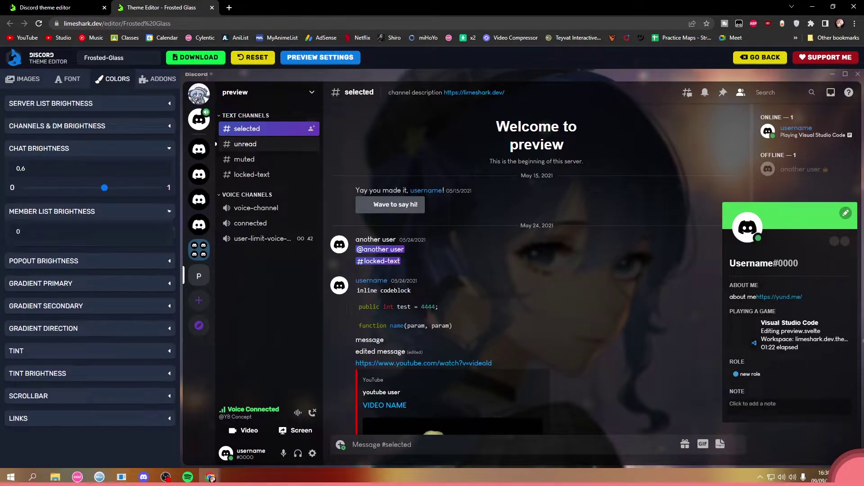
pyautogui.moveTo(23, 250); pyautogui.dragTo(56, 250)
pyautogui.click(90, 211)
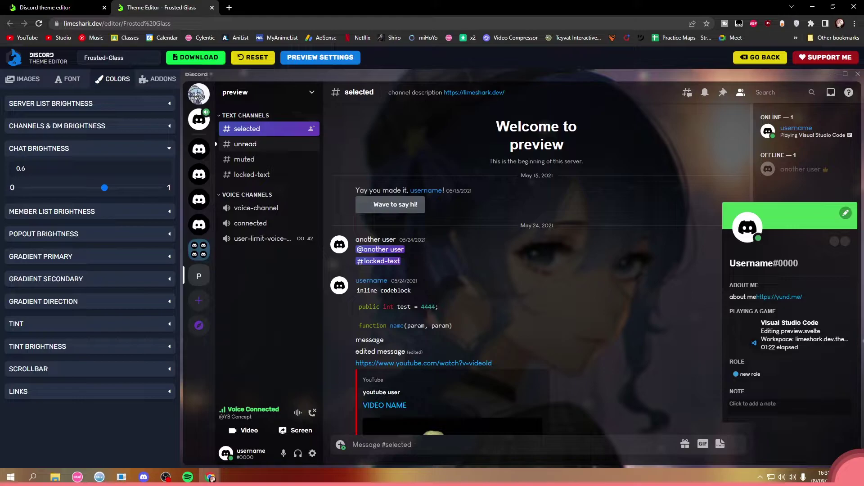
# Set the gradient primary color to #291AB7FF and the gradient secondary color to #7F9EE0FF
pyautogui.click(90, 256)
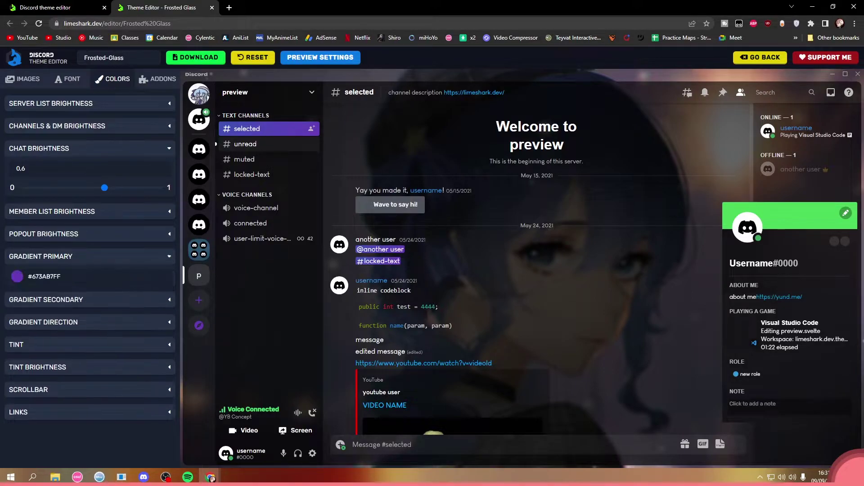
pyautogui.click(90, 303)
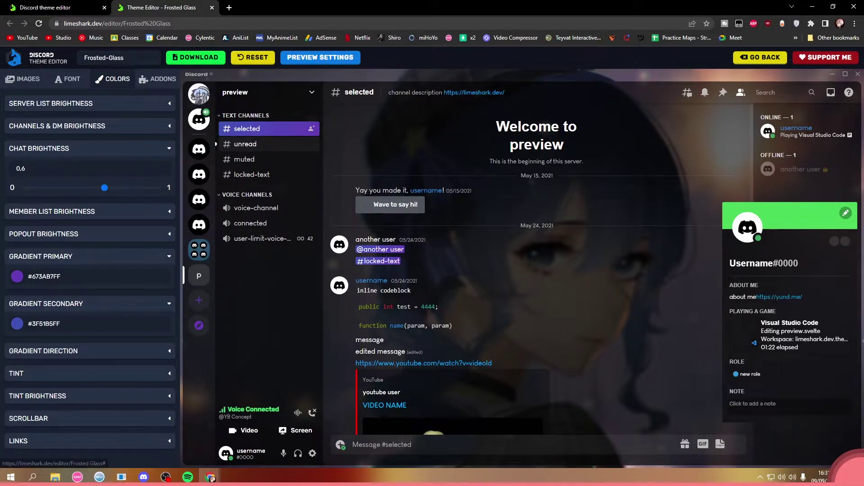
pyautogui.click(54, 276)
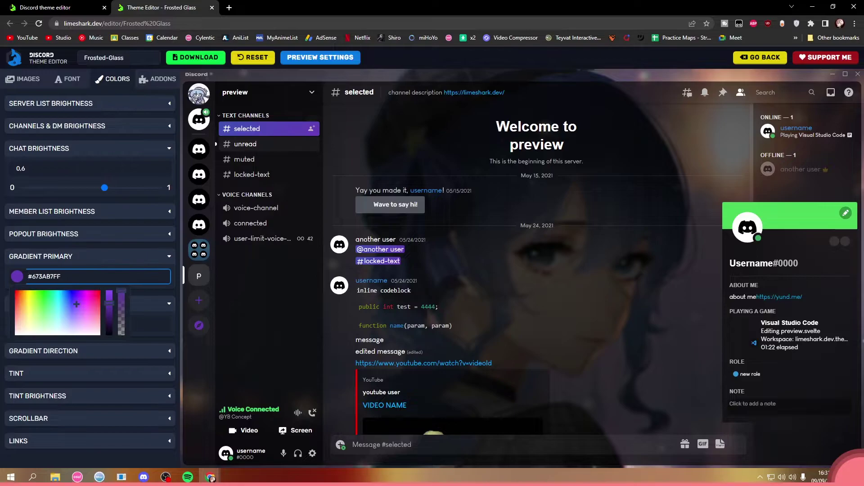
pyautogui.moveTo(76, 299); pyautogui.dragTo(74, 296)
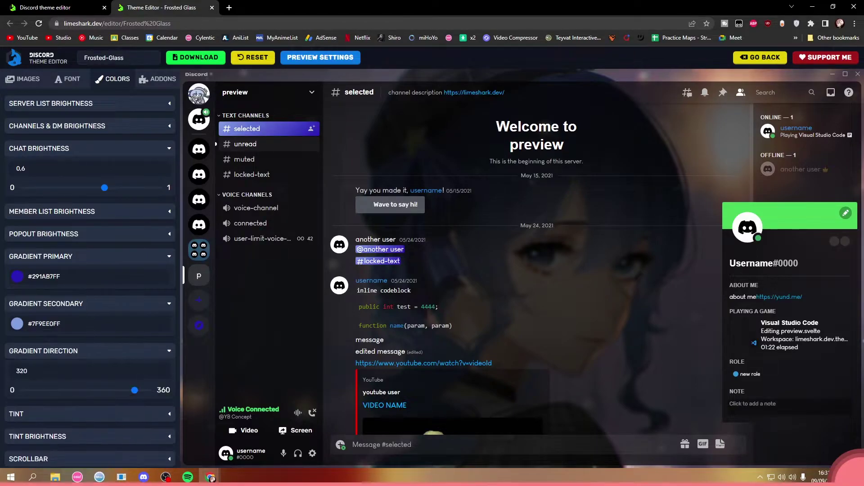
# Lower the gradient direction value and set the tint color to #8990FFFF
pyautogui.scroll(-1, 134, 363)
pyautogui.moveTo(134, 362); pyautogui.dragTo(104, 363)
pyautogui.click(90, 323)
pyautogui.click(90, 373)
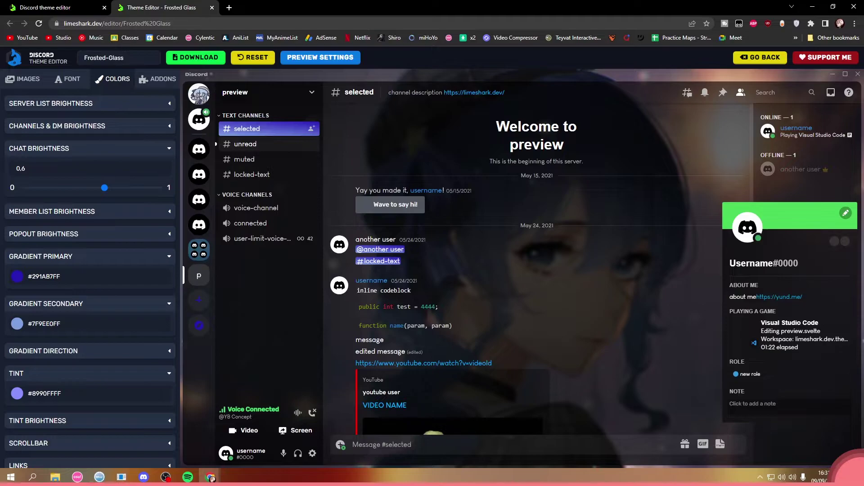
# Try a tint brightness of 0.1, then return it to 0
pyautogui.click(90, 421)
pyautogui.scroll(-2, 535, 270)
pyautogui.scroll(-2, 90, 315)
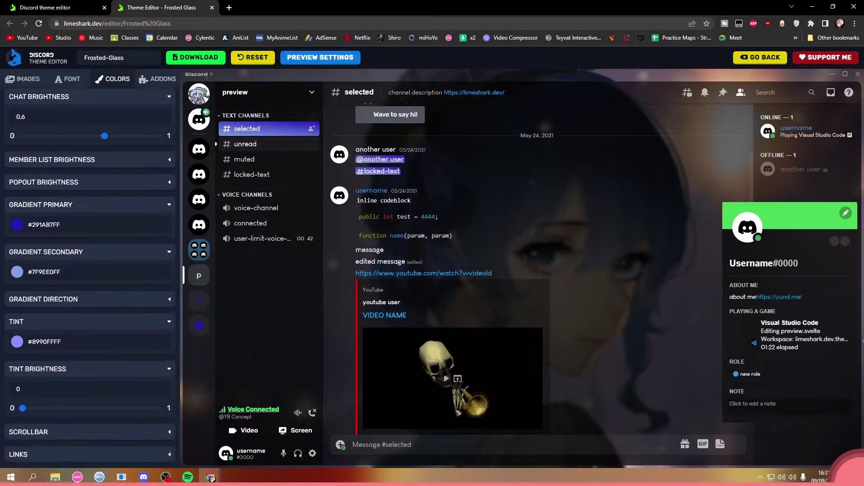
pyautogui.scroll(2, 536, 270)
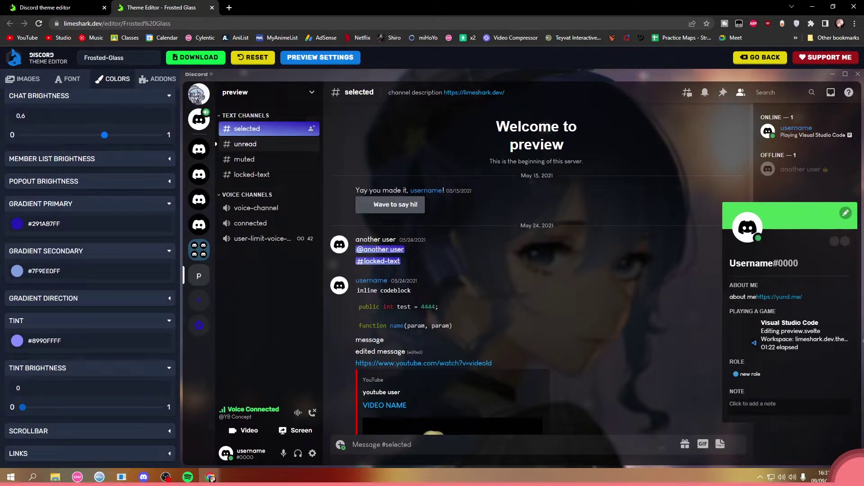
pyautogui.moveTo(23, 407)
pyautogui.mouseDown()
pyautogui.moveTo(77, 407)
pyautogui.moveTo(23, 408)
pyautogui.moveTo(36, 407)
pyautogui.mouseUp()
pyautogui.press('Left')
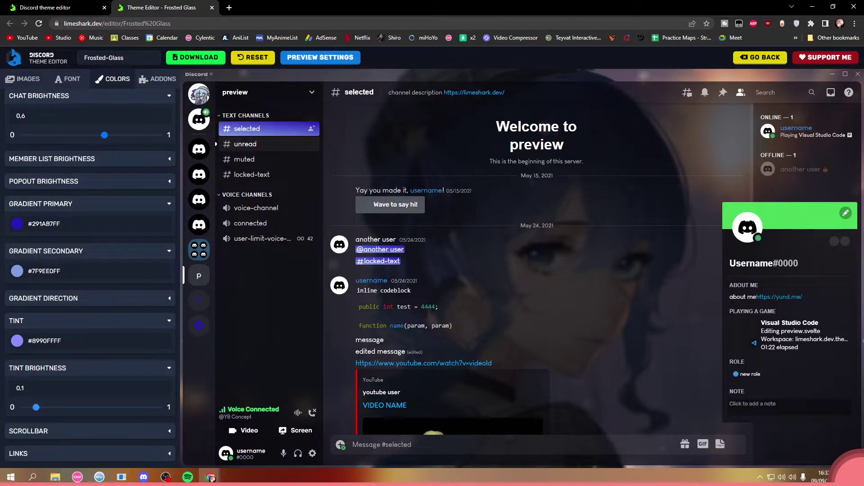
pyautogui.moveTo(36, 408)
pyautogui.mouseDown()
pyautogui.moveTo(104, 407)
pyautogui.moveTo(23, 407)
pyautogui.mouseUp()
pyautogui.click(90, 368)
# Raise the scrollbar color's opacity so its value is #FFFFFF6C
pyautogui.click(90, 432)
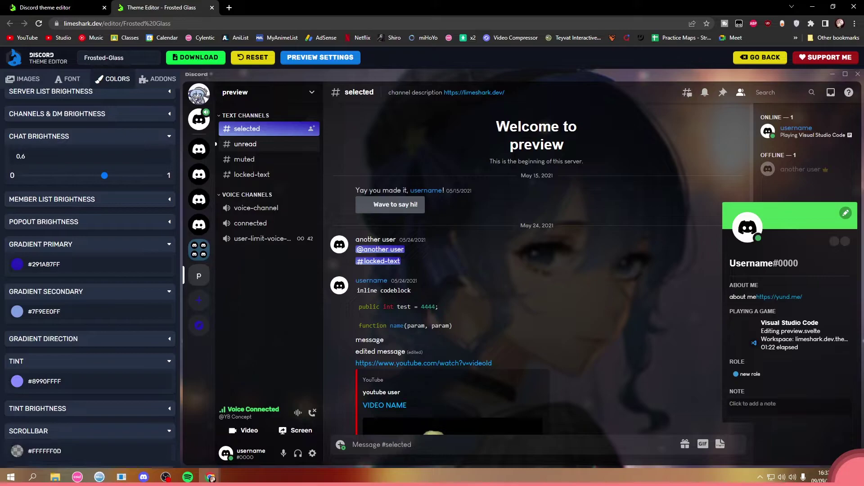
pyautogui.scroll(-1, 90, 426)
pyautogui.click(28, 426)
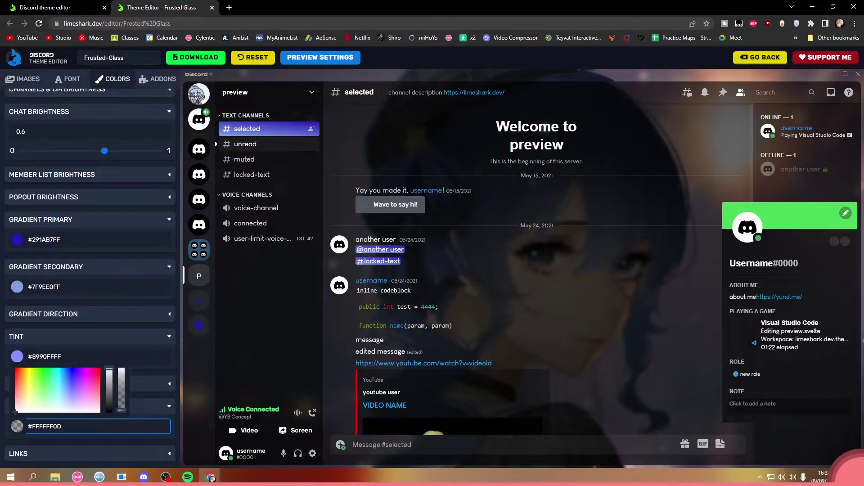
pyautogui.moveTo(121, 410); pyautogui.dragTo(121, 394)
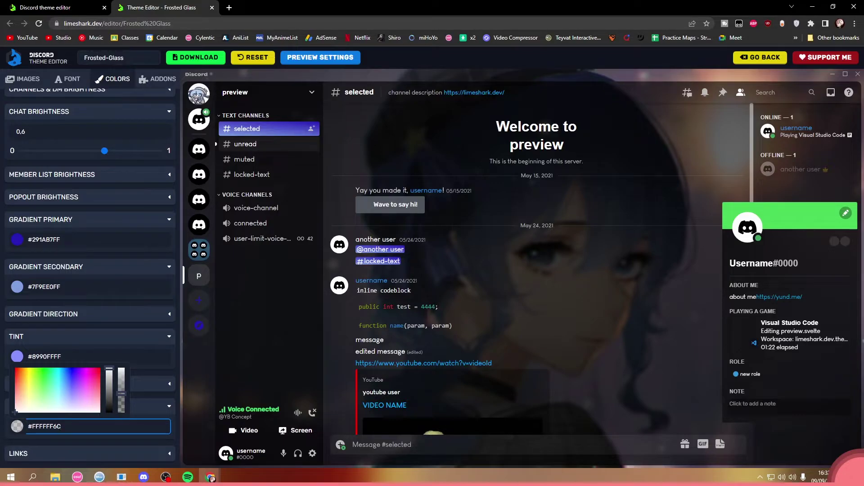
pyautogui.click(153, 407)
# Try several colors for the links and settle on the bright yellow #F3FF08FF
pyautogui.click(121, 454)
pyautogui.scroll(-1, 122, 454)
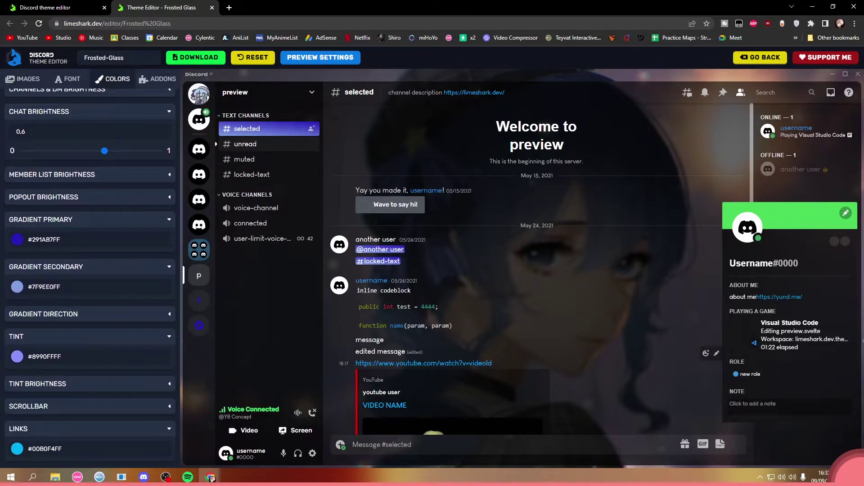
pyautogui.click(18, 449)
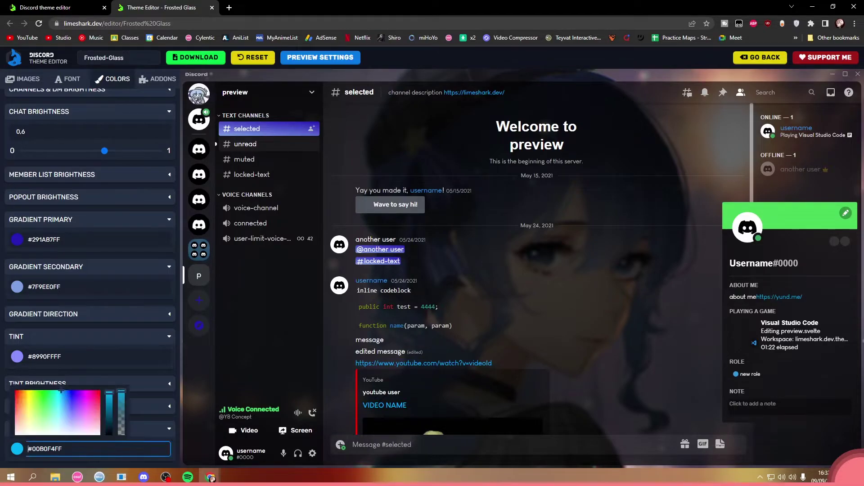
pyautogui.hotkey('ctrl', 'a')
pyautogui.write('#F43939FF')
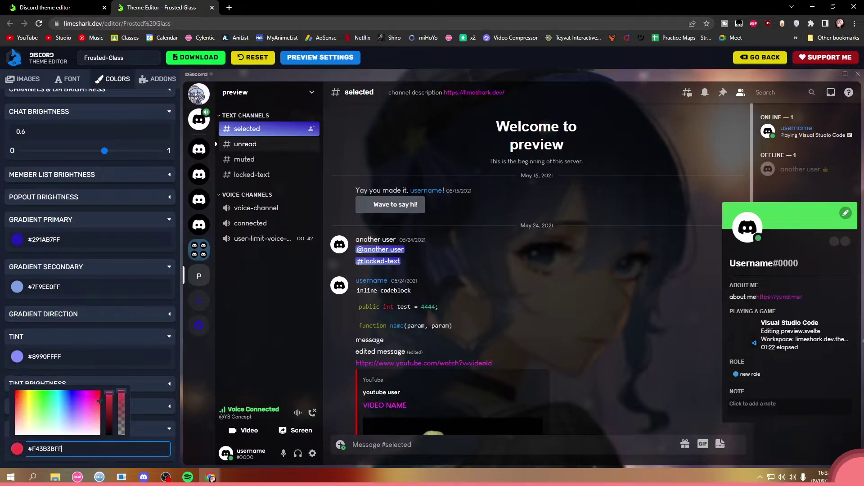
pyautogui.hotkey('ctrl', 'a')
pyautogui.write('#E9F407FF')
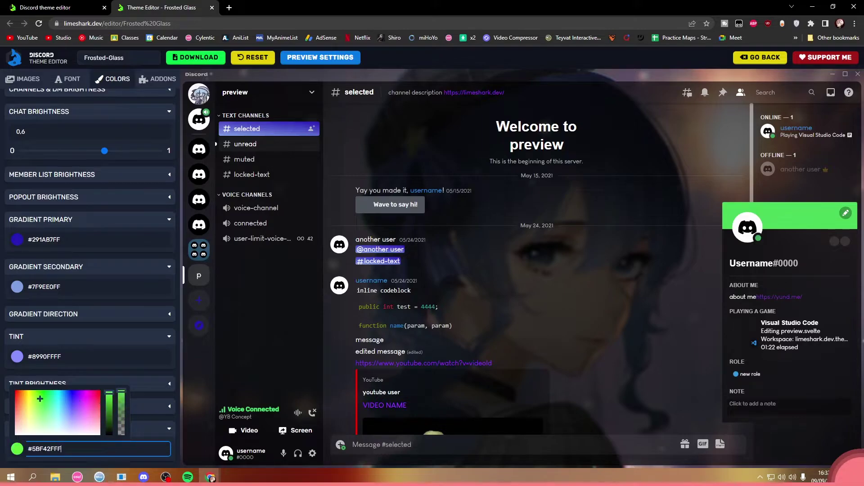
pyautogui.moveTo(109, 393); pyautogui.dragTo(109, 388)
pyautogui.click(270, 351)
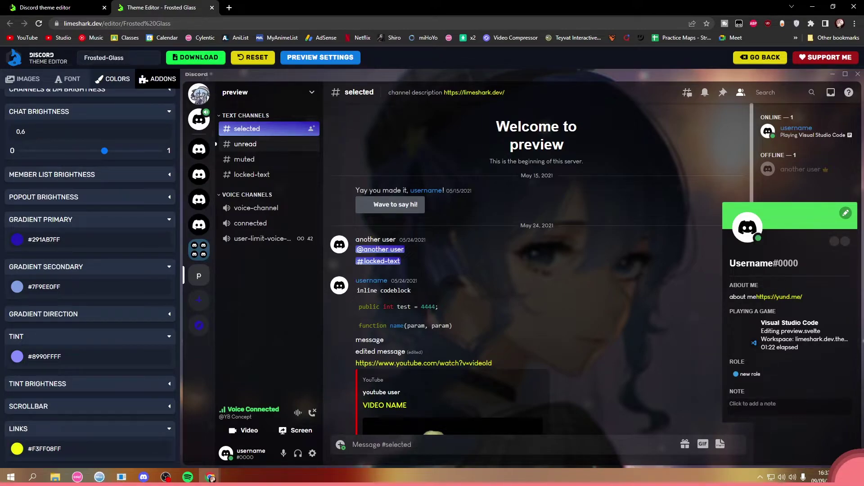
# Try the Horizontal Server List addon, then turn it off again
pyautogui.click(158, 78)
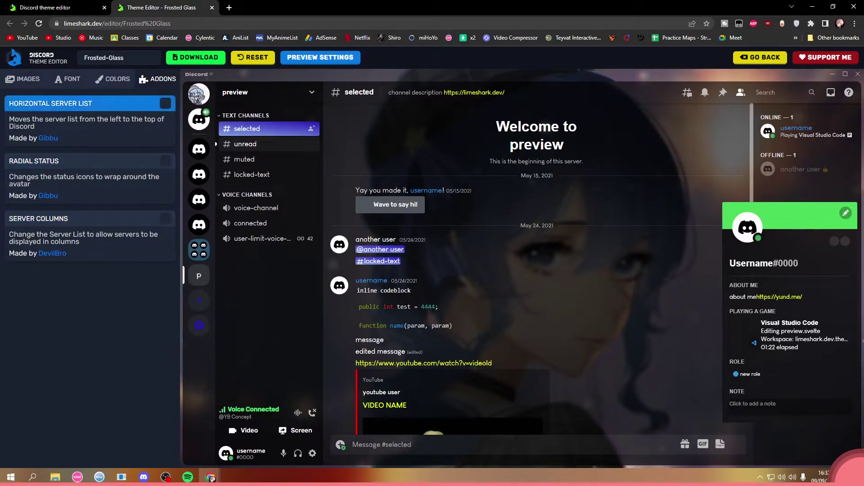
pyautogui.click(165, 103)
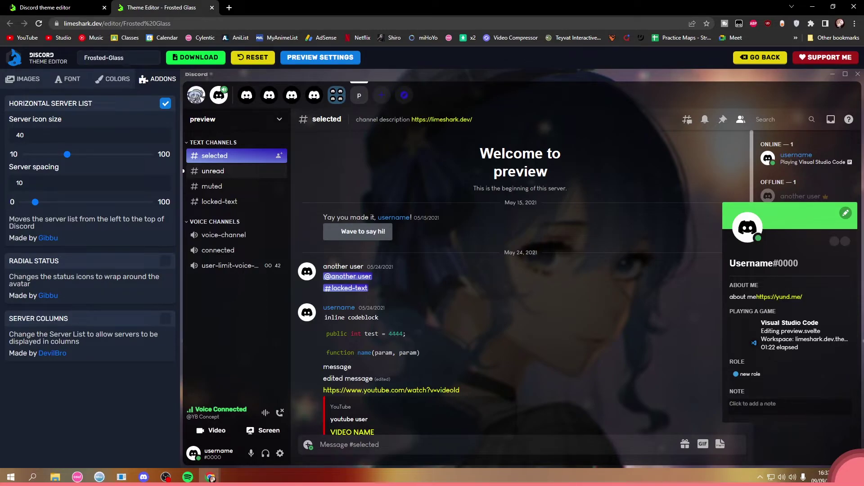
pyautogui.click(165, 103)
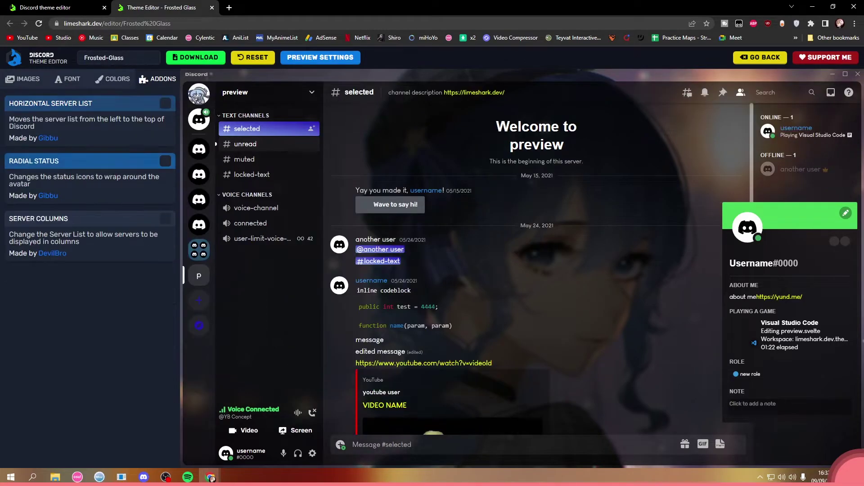
# Enable the Radial Status addon and look through its spacing, width, avatar roundness and status color options
pyautogui.click(165, 161)
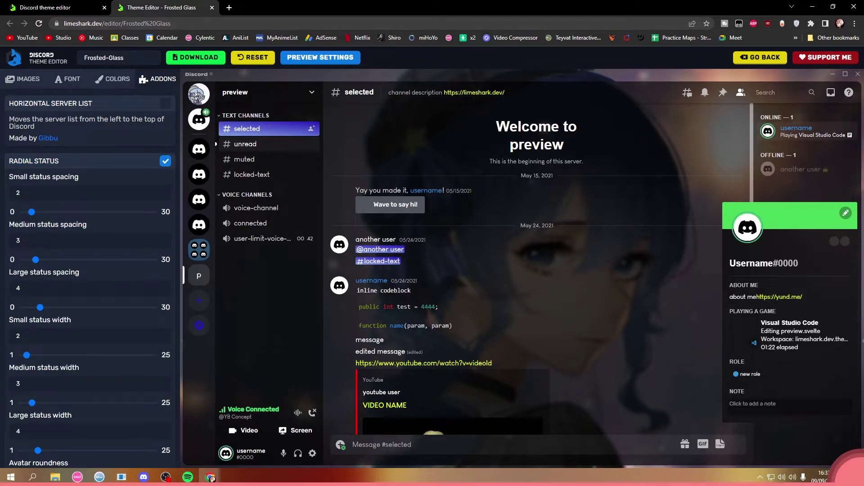
pyautogui.scroll(-6, 90, 270)
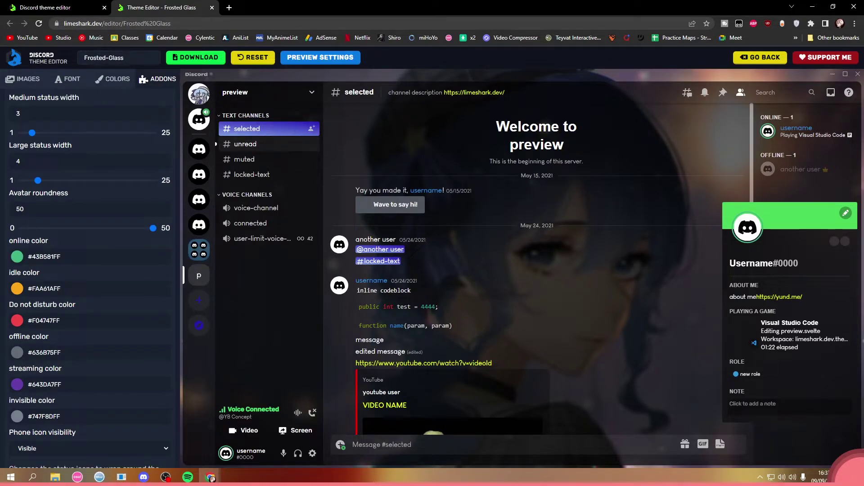
pyautogui.scroll(-2, 90, 270)
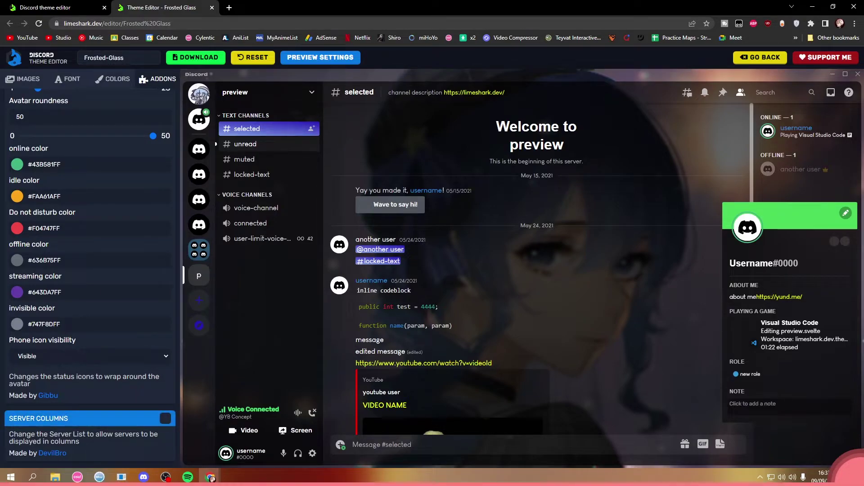
# Try the Server Columns addon, then turn it off again
pyautogui.click(165, 418)
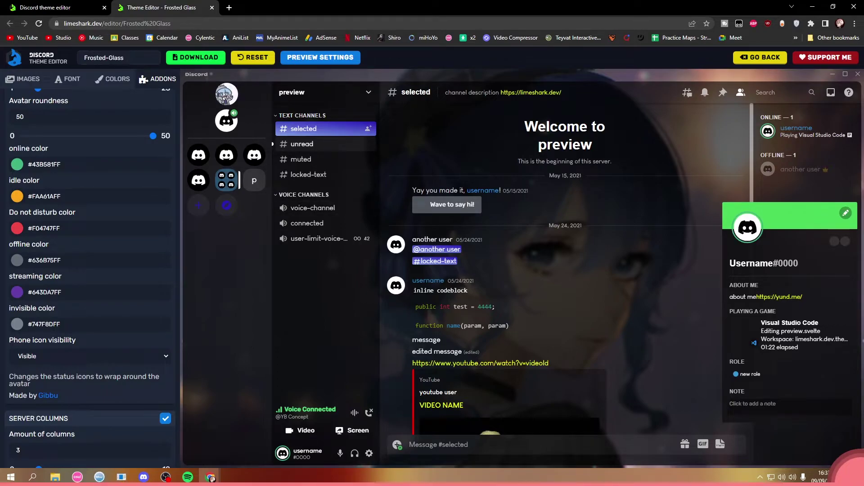
pyautogui.click(165, 419)
pyautogui.scroll(8, 166, 418)
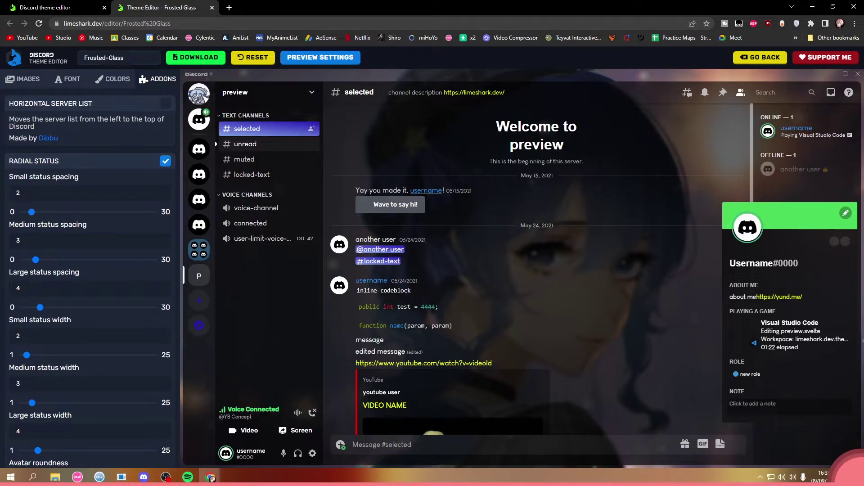
# Rename the theme to Sui Frosted-Glass and download its CSS file
pyautogui.click(84, 58)
pyautogui.write('Sui')
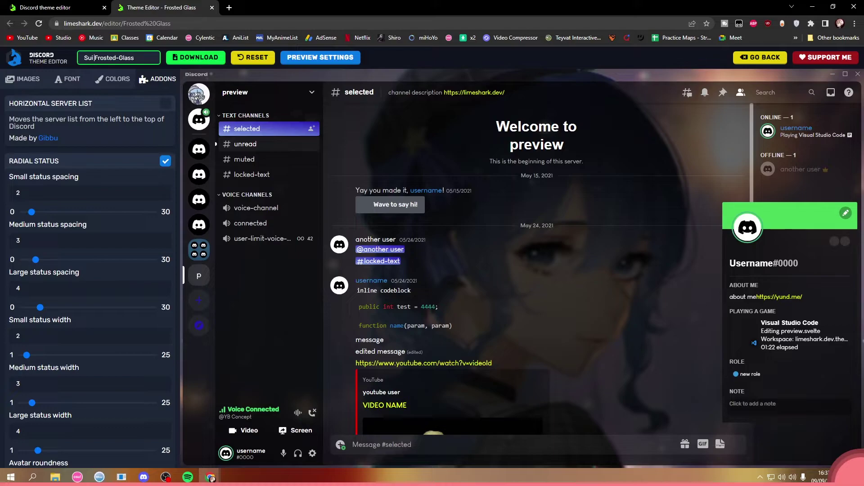
pyautogui.click(269, 159)
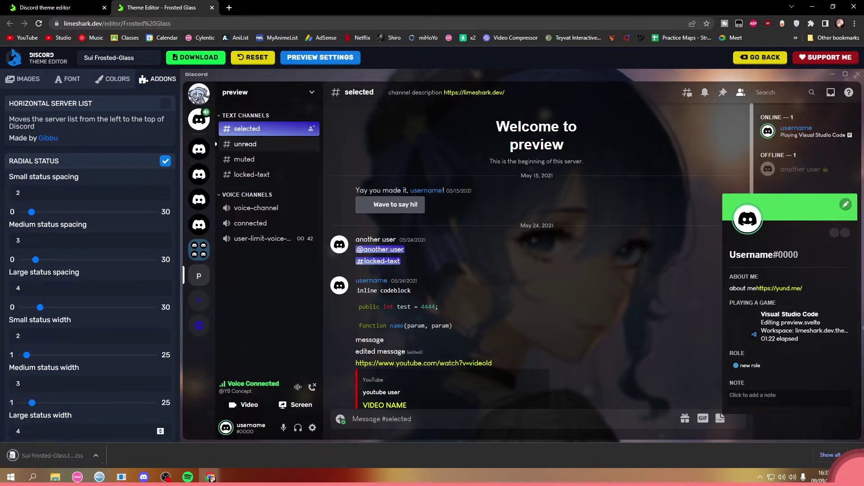
# Switch to the desktop, launch Discord Canary and dismiss the BetterDiscord changelog
pyautogui.press('super+d')
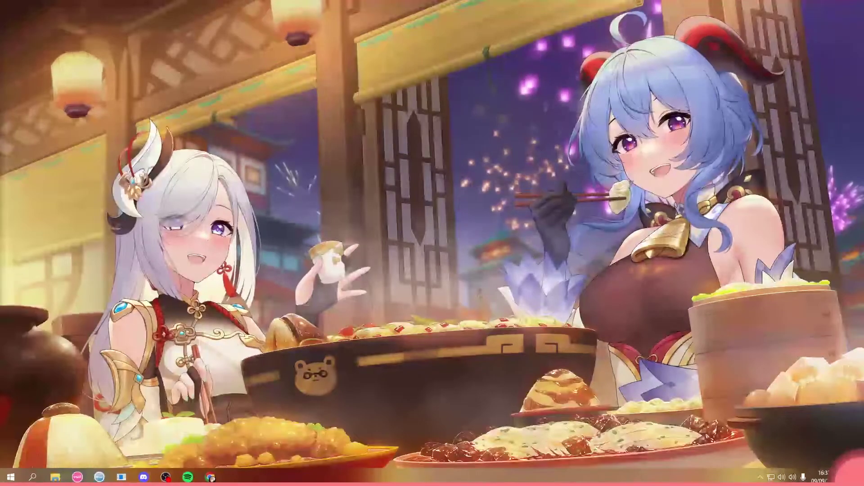
pyautogui.press('super')
pyautogui.write('discord can')
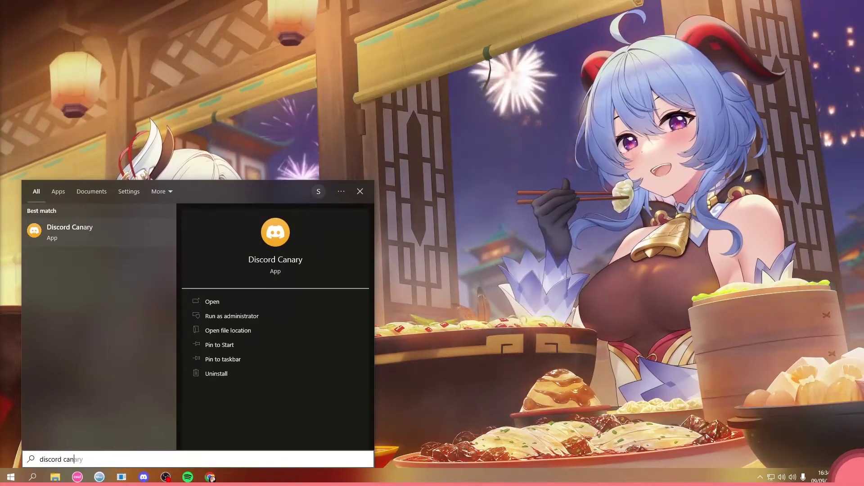
pyautogui.press('Return')
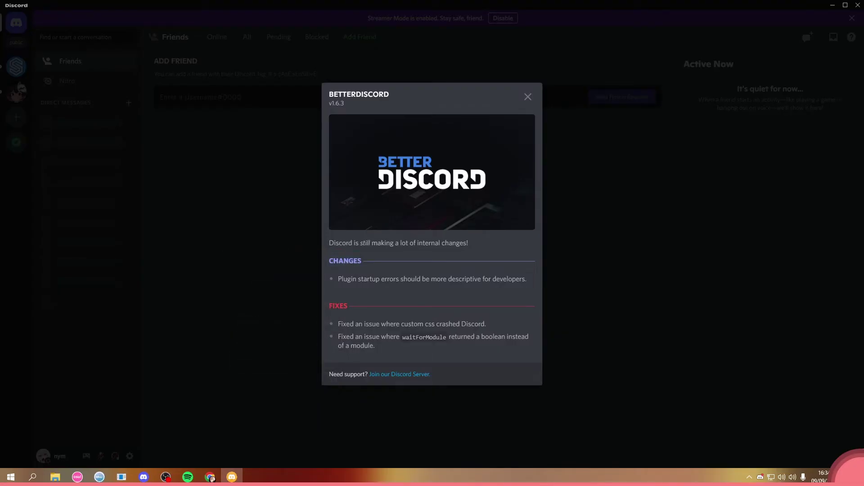
pyautogui.click(528, 96)
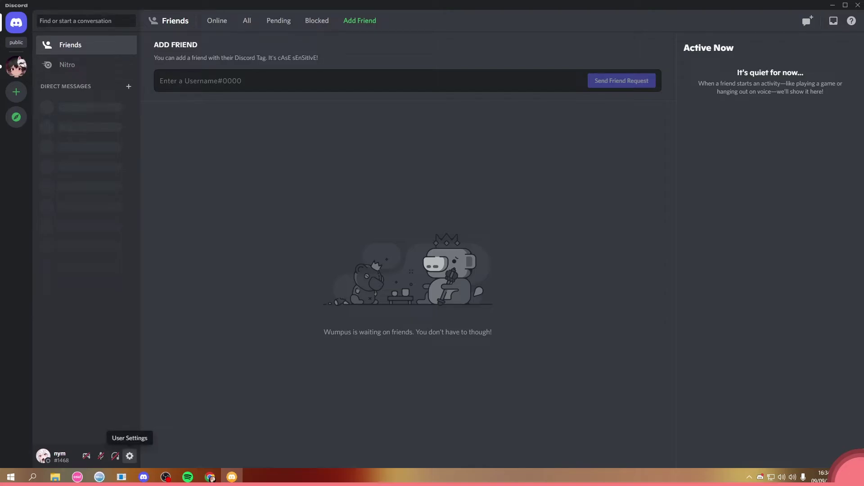
# Open the BetterDiscord themes folder from the Themes section of the user settings
pyautogui.click(130, 456)
pyautogui.scroll(-1, 252, 273)
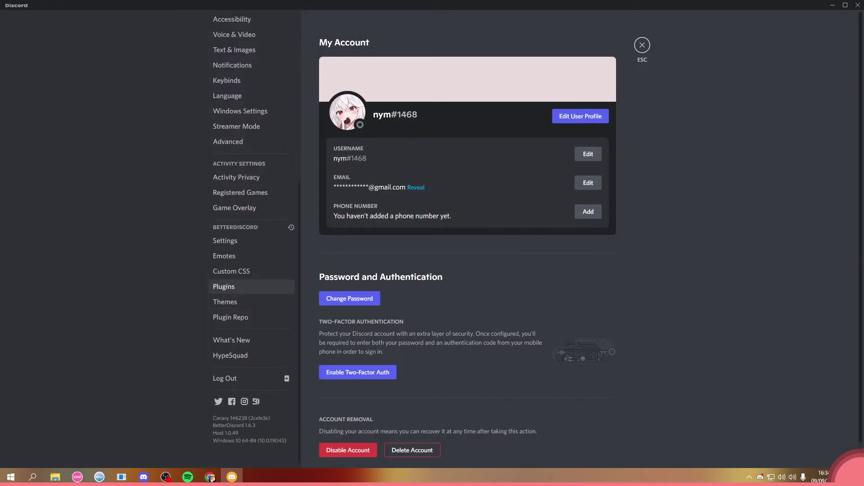
pyautogui.click(234, 296)
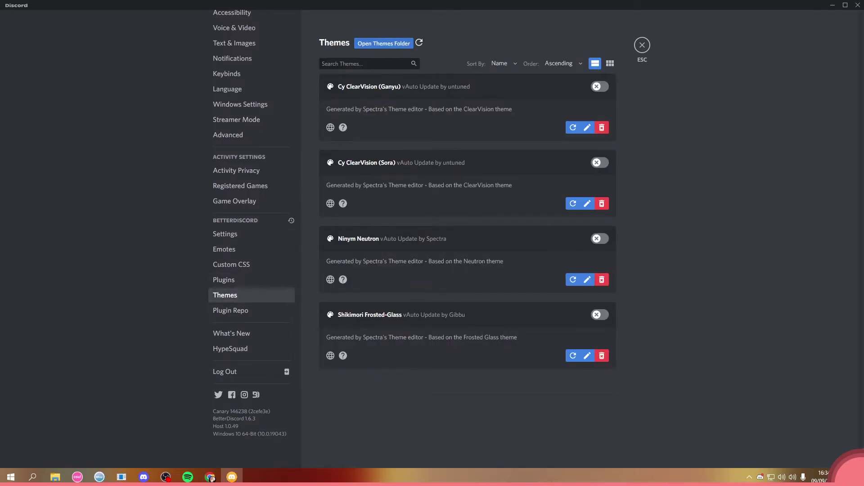
pyautogui.click(384, 43)
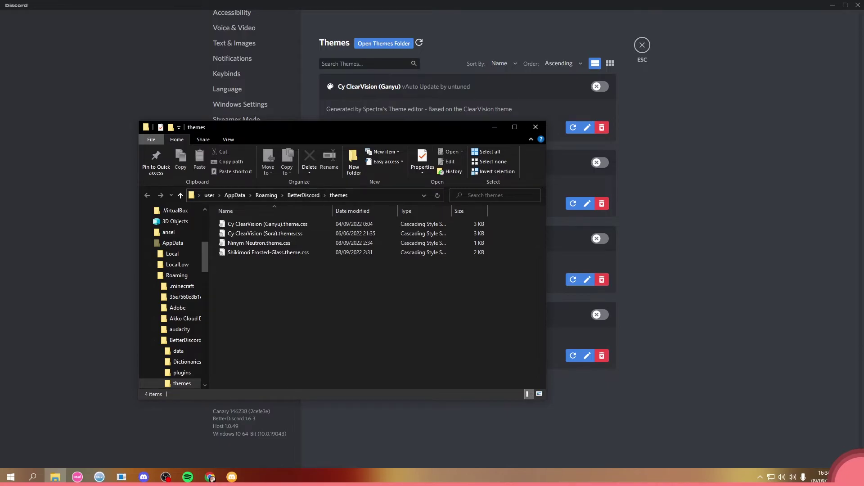
pyautogui.moveTo(316, 345); pyautogui.dragTo(293, 224)
pyautogui.click(310, 297)
# Open the Downloads folder in File Explorer and move Sui Frosted-Glass.theme.css from it into the BetterDiscord themes folder
pyautogui.rightClick(55, 477)
pyautogui.moveTo(54, 439)
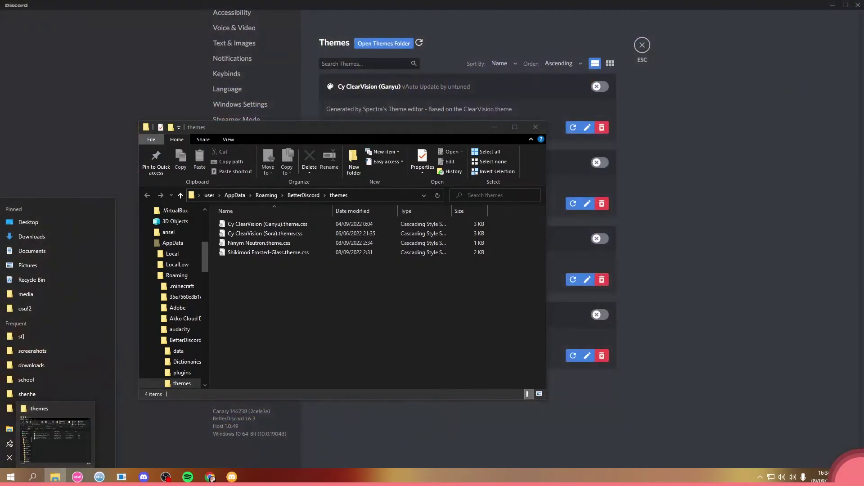
pyautogui.click(28, 236)
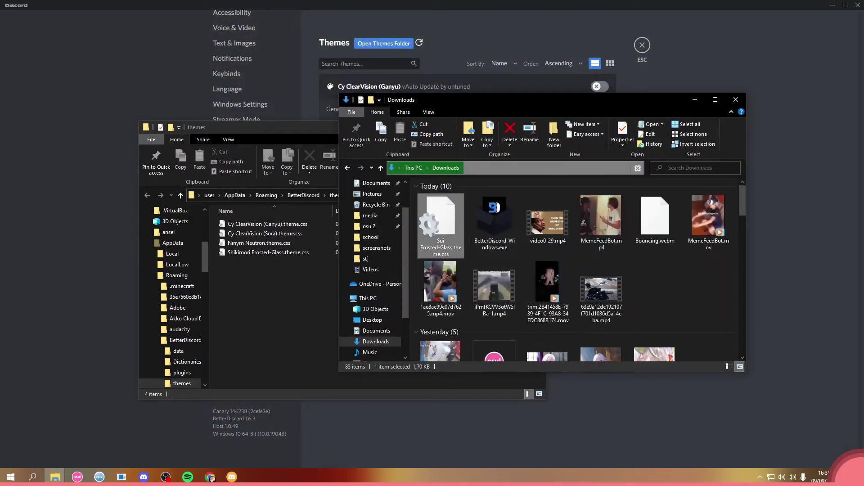
pyautogui.moveTo(279, 127); pyautogui.dragTo(178, 148)
pyautogui.click(440, 223)
pyautogui.moveTo(441, 225); pyautogui.dragTo(221, 317)
pyautogui.click(540, 398)
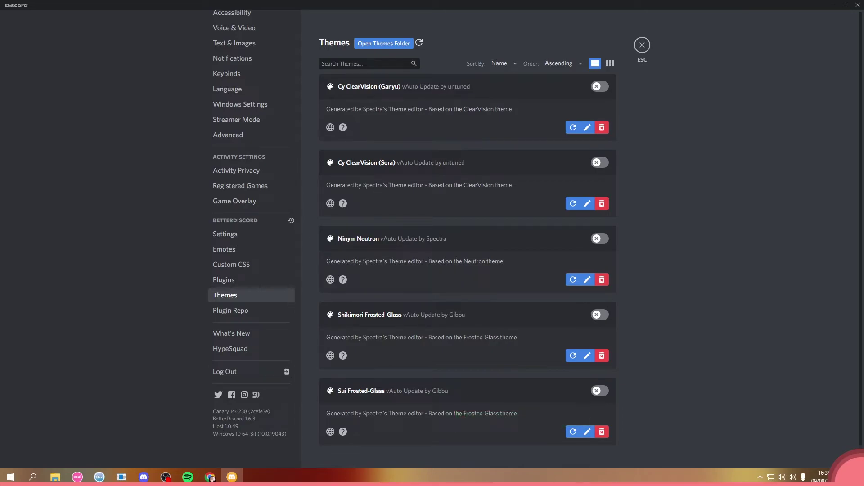
# Enable the Sui Frosted-Glass theme and check how it looks in the server's general channel
pyautogui.click(599, 390)
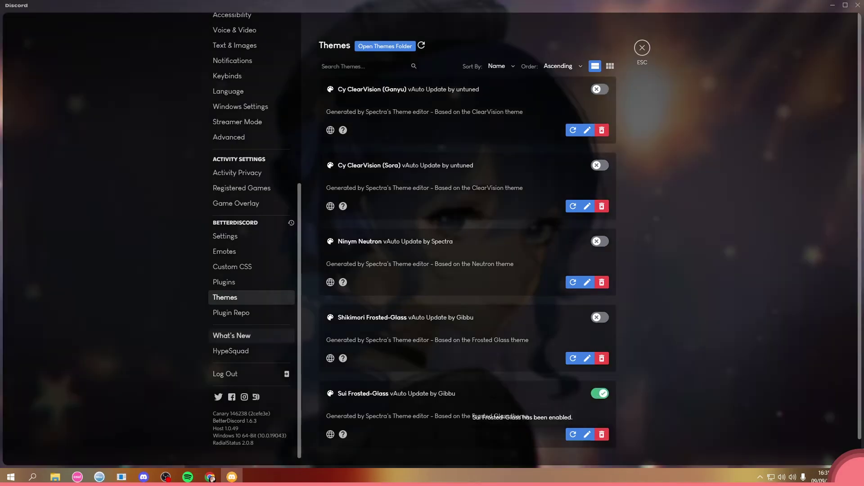
pyautogui.press('Escape')
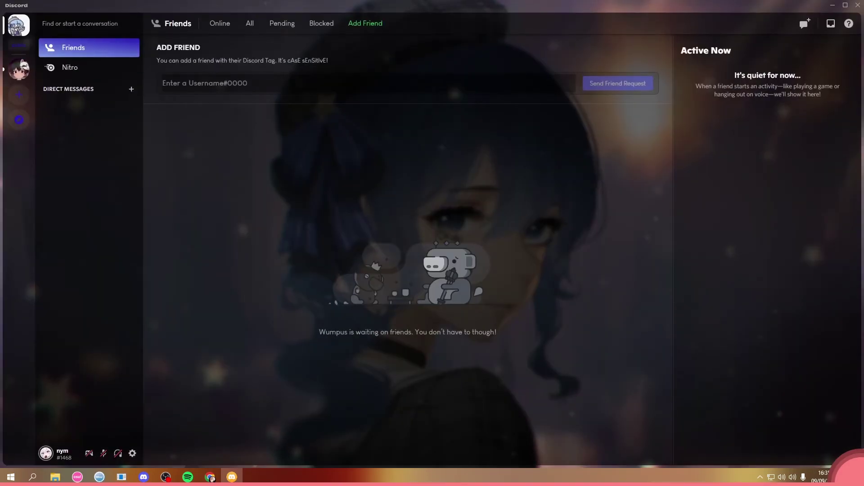
pyautogui.click(19, 70)
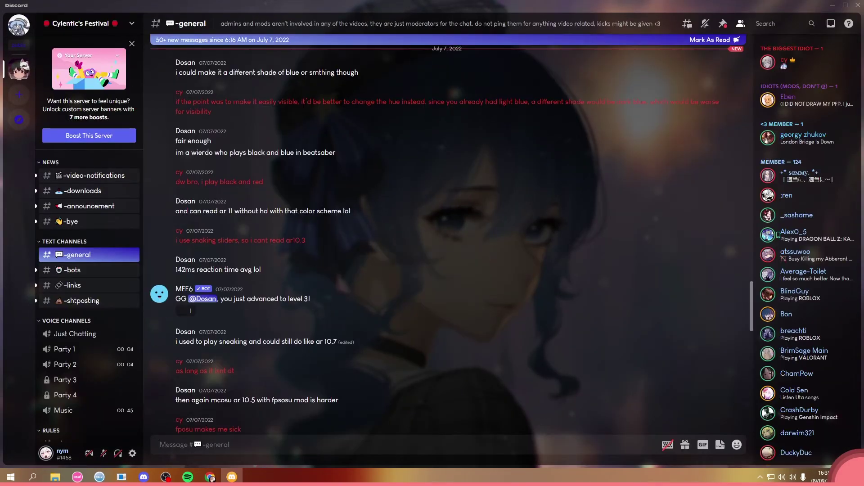
pyautogui.scroll(-8, 448, 238)
pyautogui.scroll(-9, 448, 239)
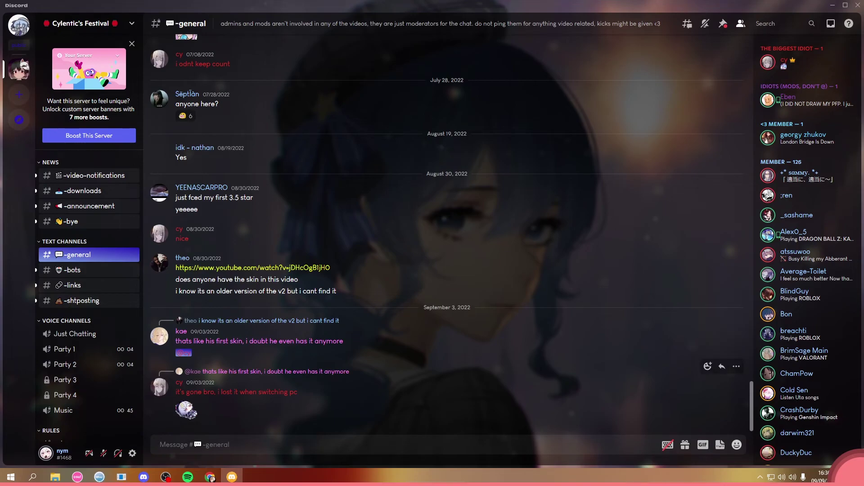
# Launch the BetterDiscord-Windows.exe installer and accept its license agreement
pyautogui.press('super')
pyautogui.write('better')
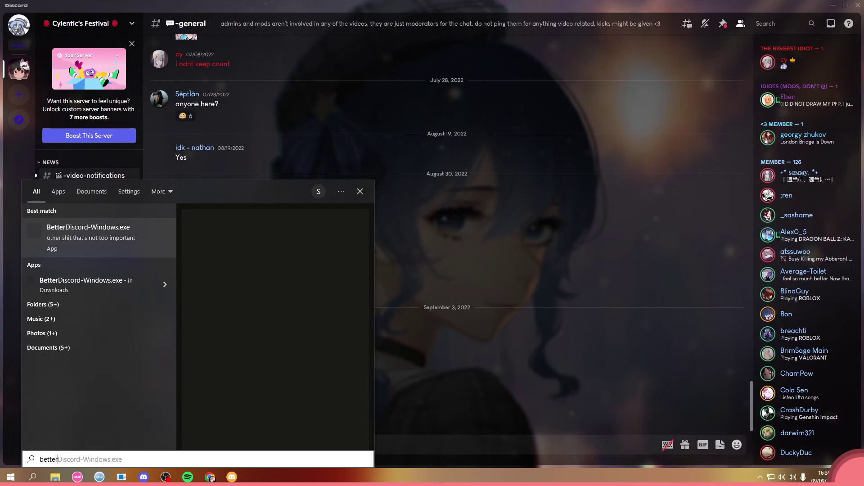
pyautogui.press('Return')
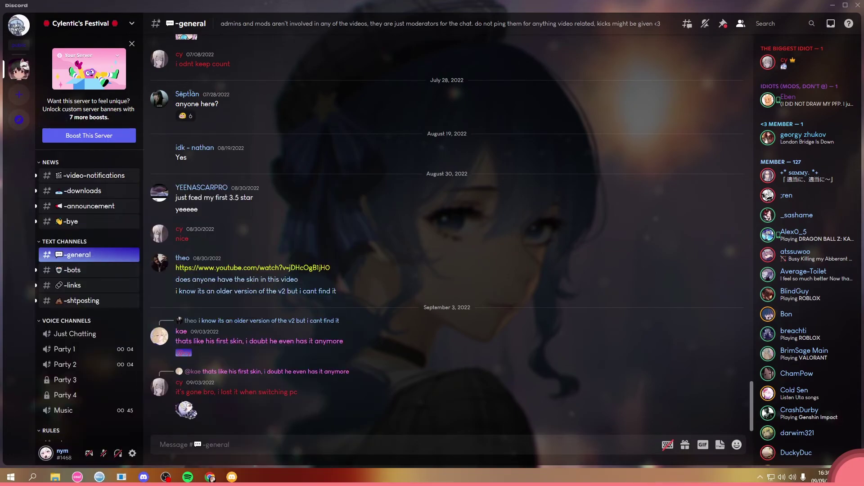
pyautogui.click(321, 282)
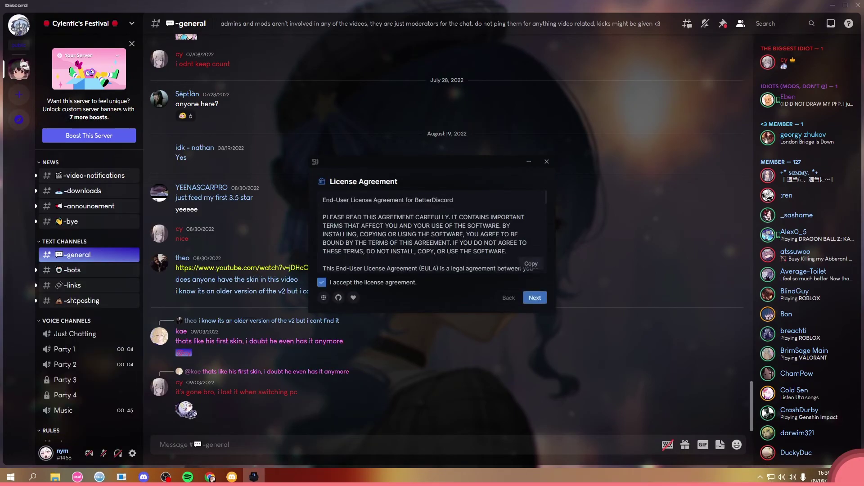
pyautogui.click(535, 298)
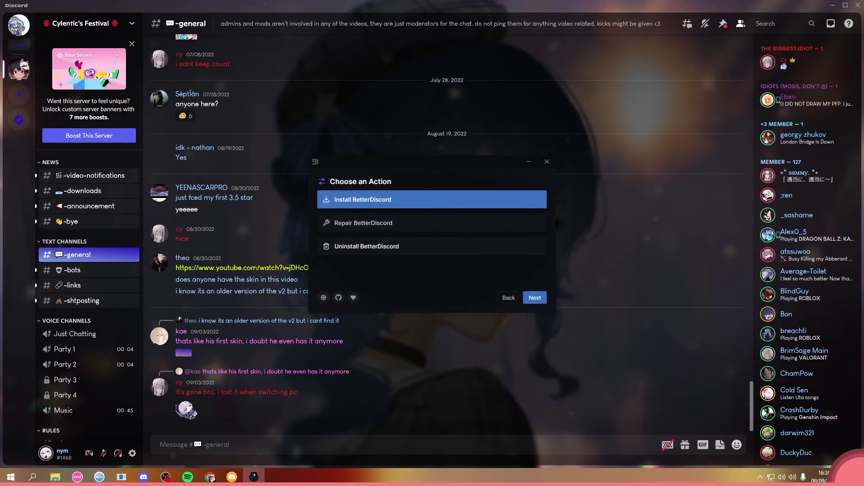
# Uninstall BetterDiscord from Discord Canary and close the installer
pyautogui.click(431, 246)
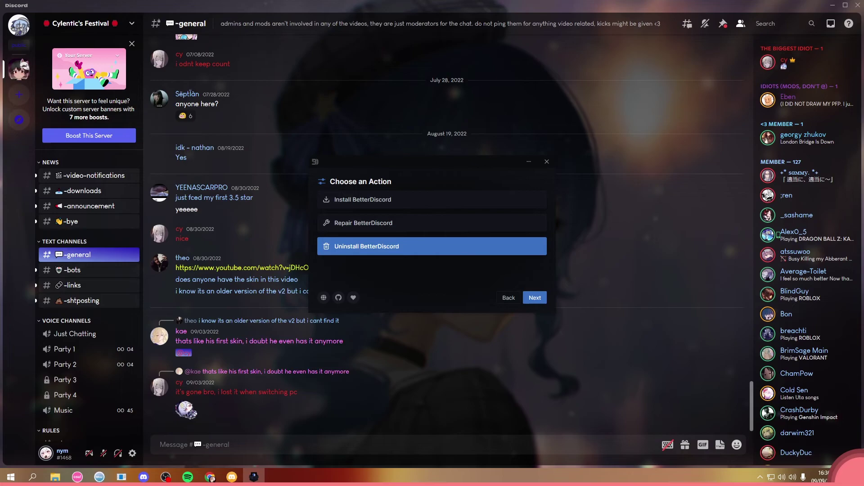
pyautogui.click(535, 298)
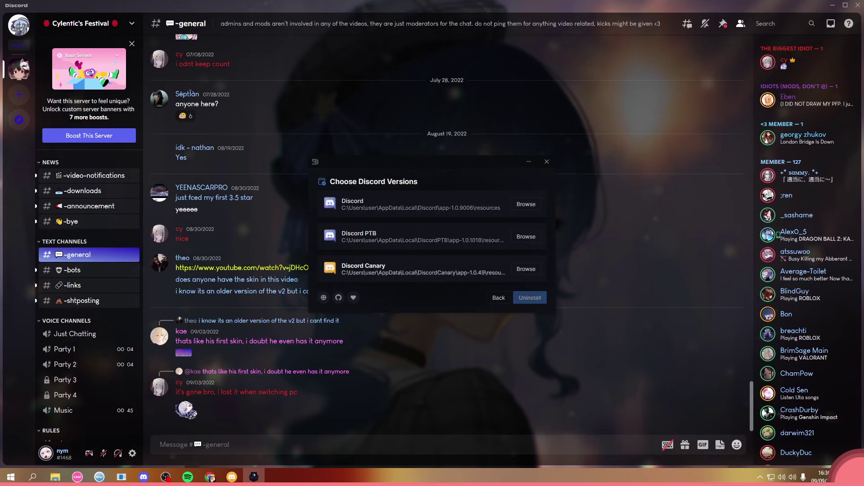
pyautogui.click(431, 269)
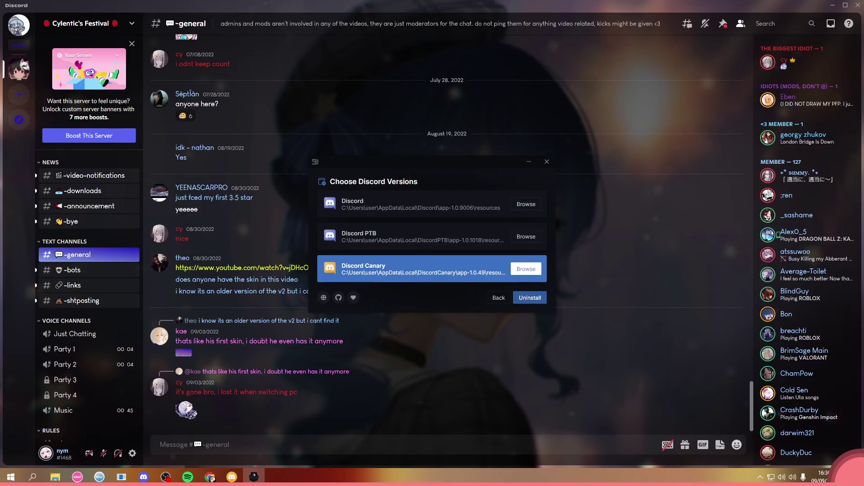
pyautogui.click(530, 297)
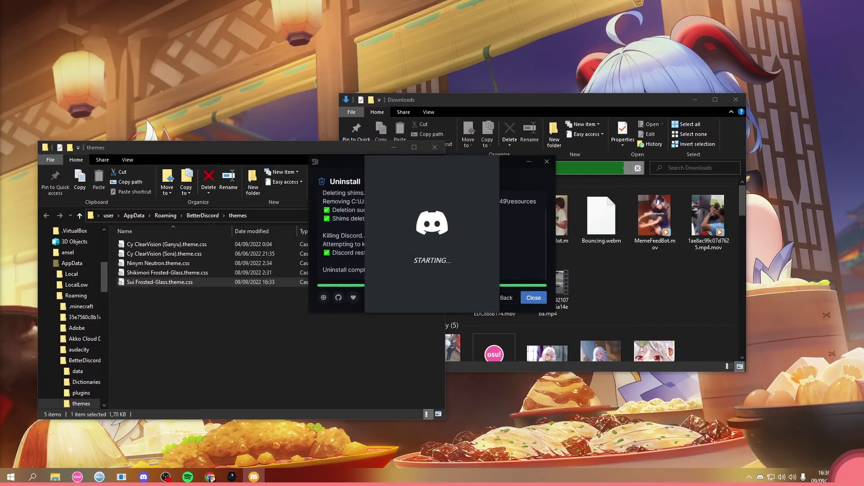
pyautogui.click(534, 297)
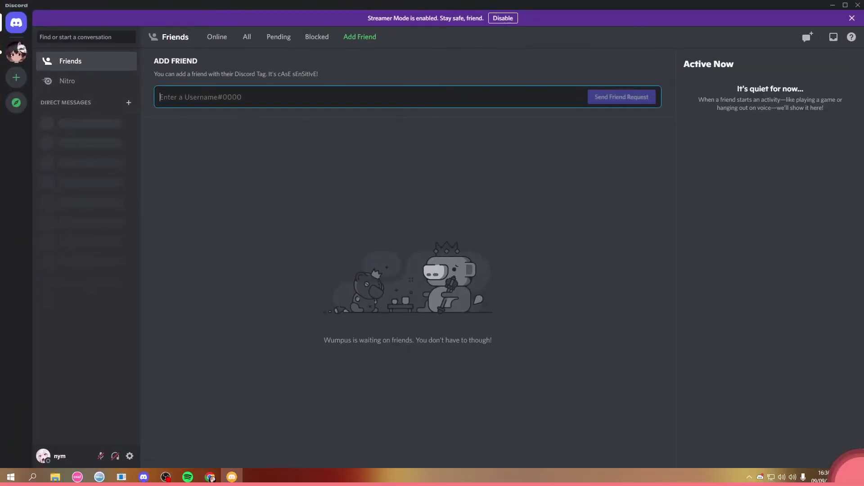
# Check the user settings for any remaining BetterDiscord section, and return to the Friends page
pyautogui.click(130, 456)
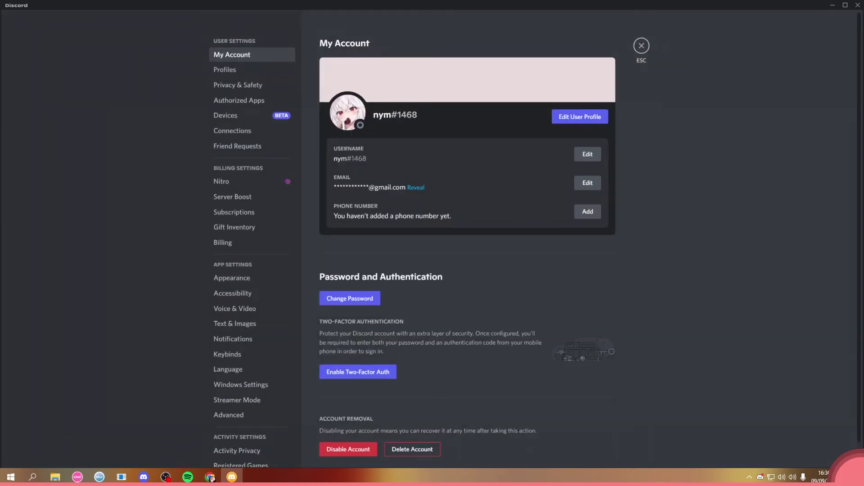
pyautogui.scroll(-5, 252, 270)
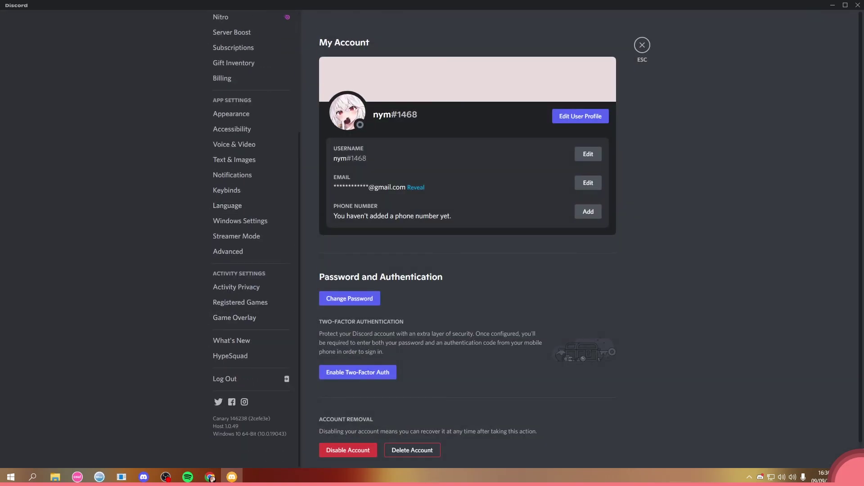
pyautogui.scroll(5, 252, 234)
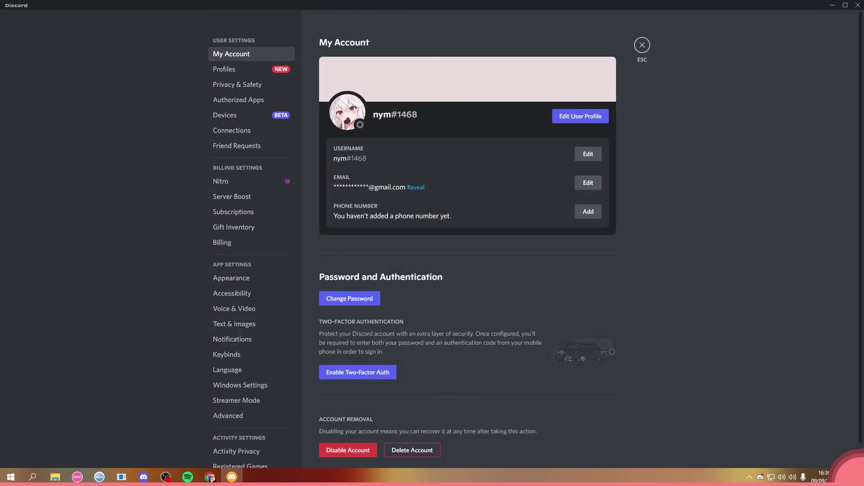
pyautogui.press('Escape')
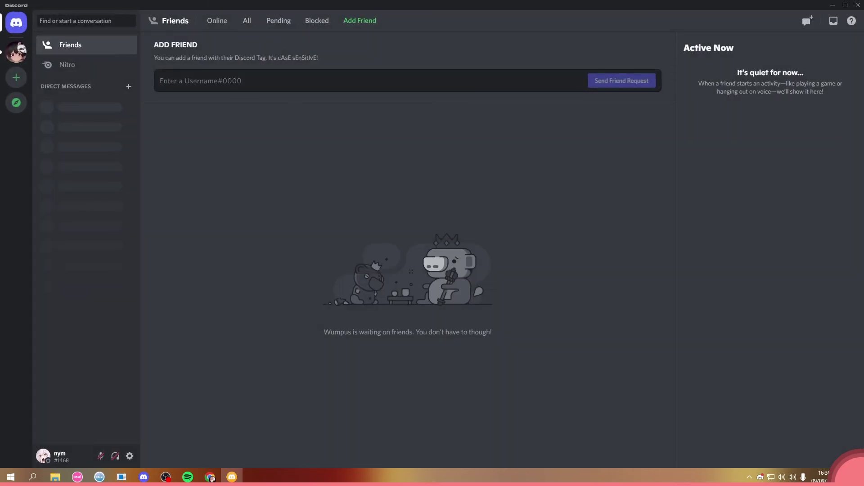